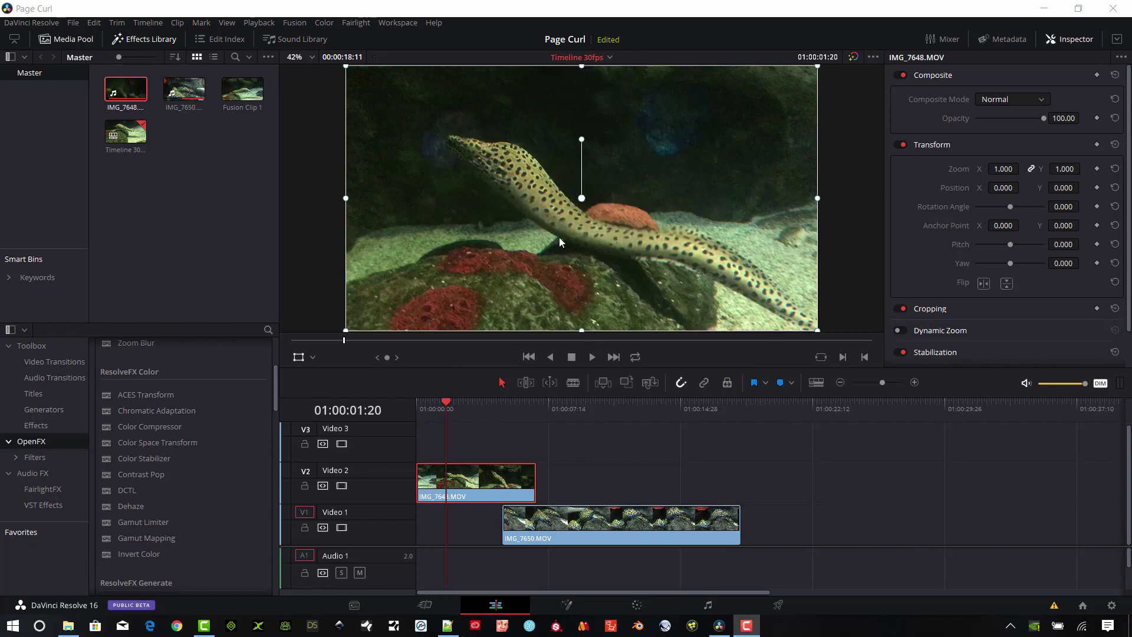
Open the top eel clip on the Fusion page and hide Keyframes so MediaIn1 and MediaOut1 both show.
drag(448, 402, 457, 441)
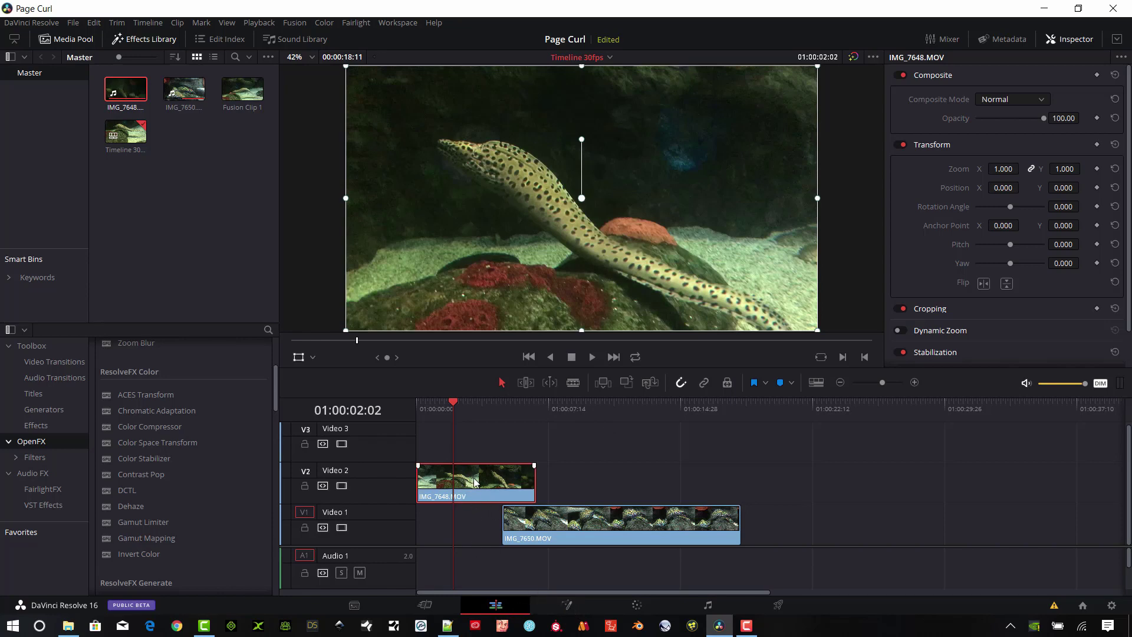
click(566, 606)
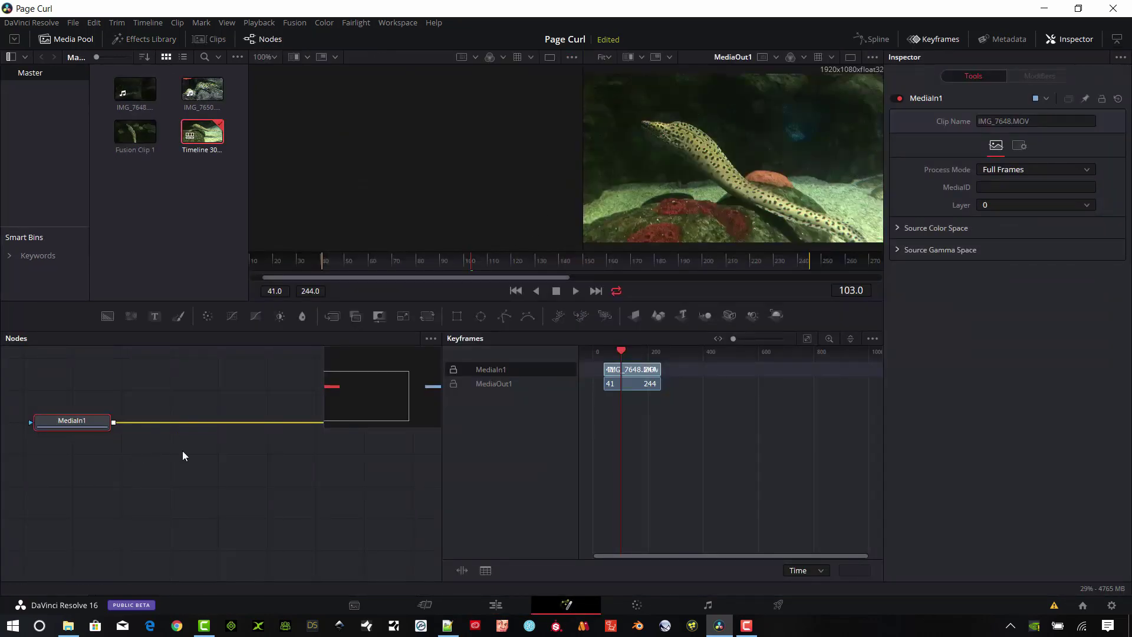
drag(182, 457, 130, 507)
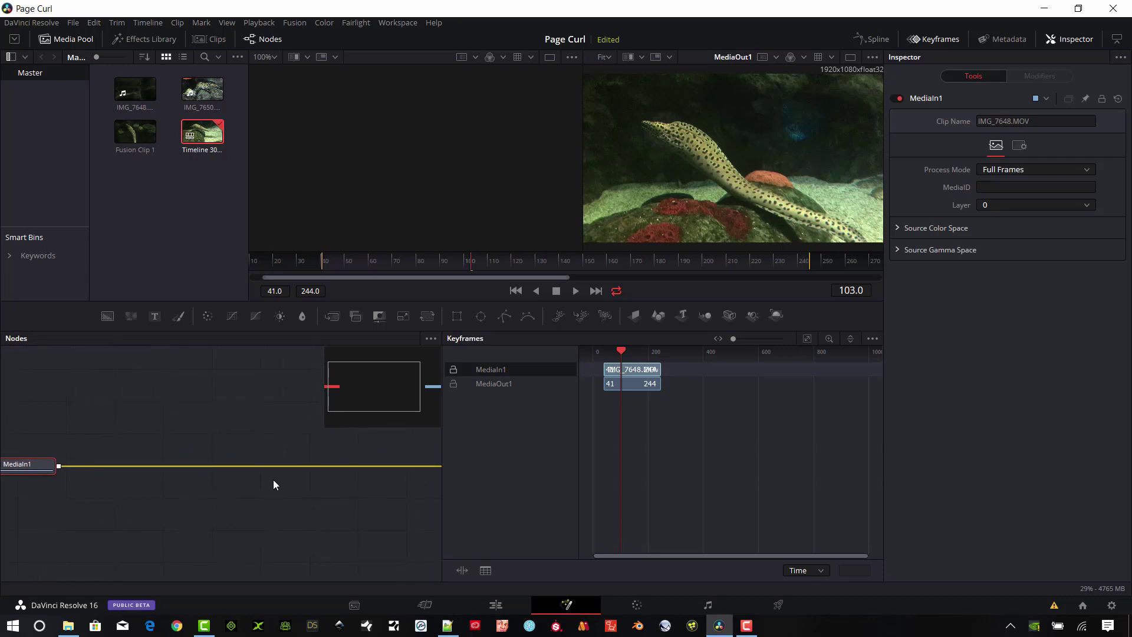
drag(370, 493, 238, 500)
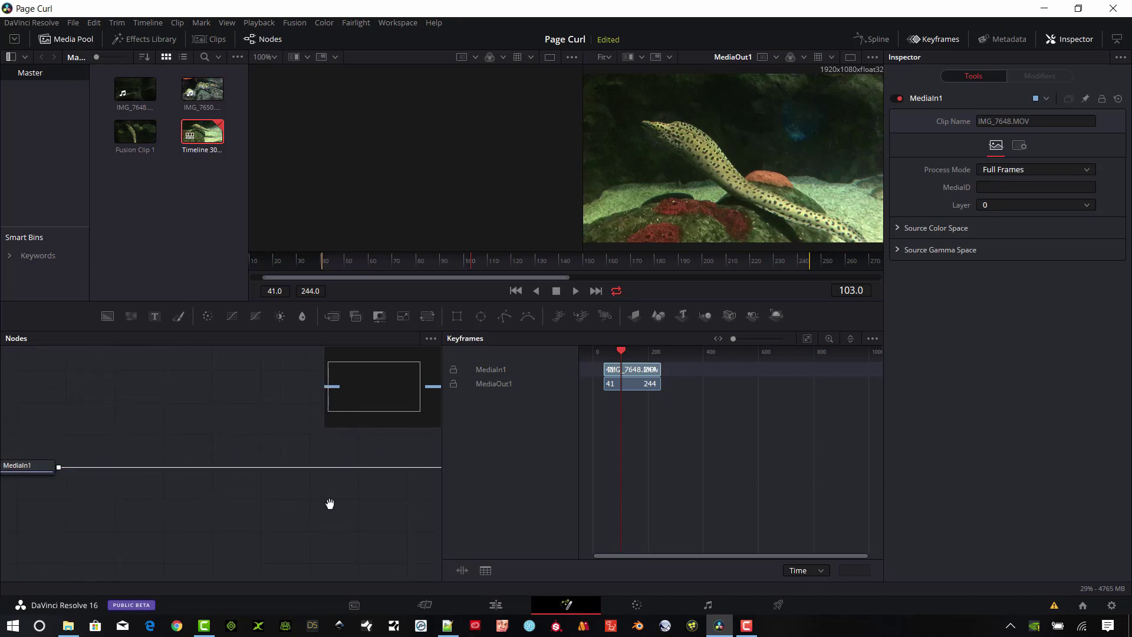
drag(323, 506, 141, 490)
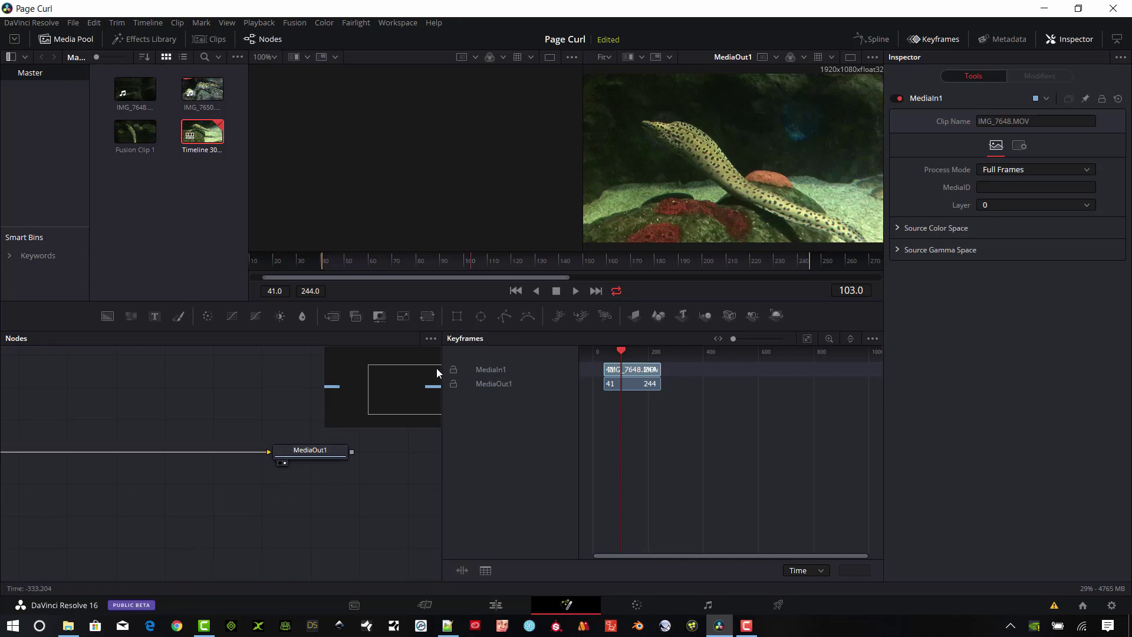
click(937, 39)
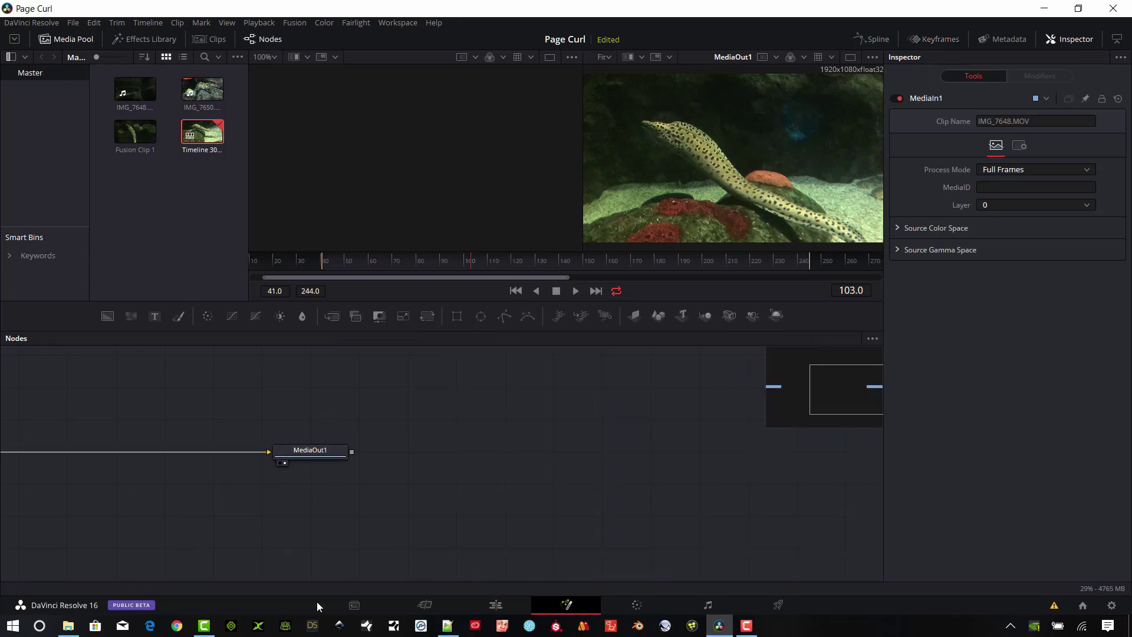
drag(229, 529, 556, 498)
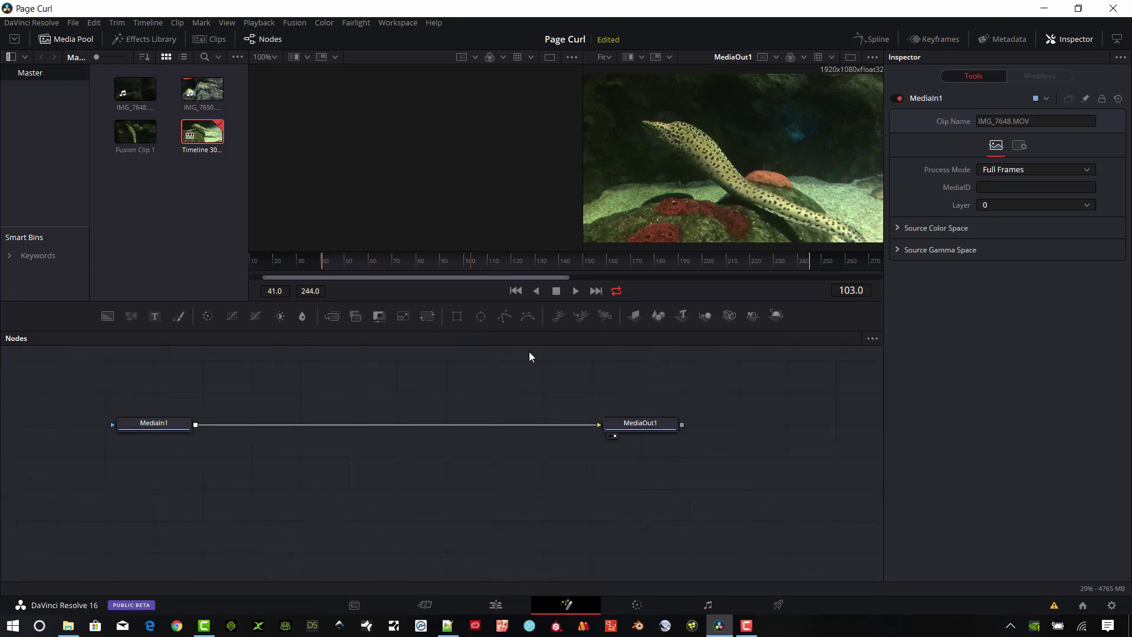
Align the nodes to the grid and break the MediaIn1-to-MediaOut1 link.
right_click(361, 500)
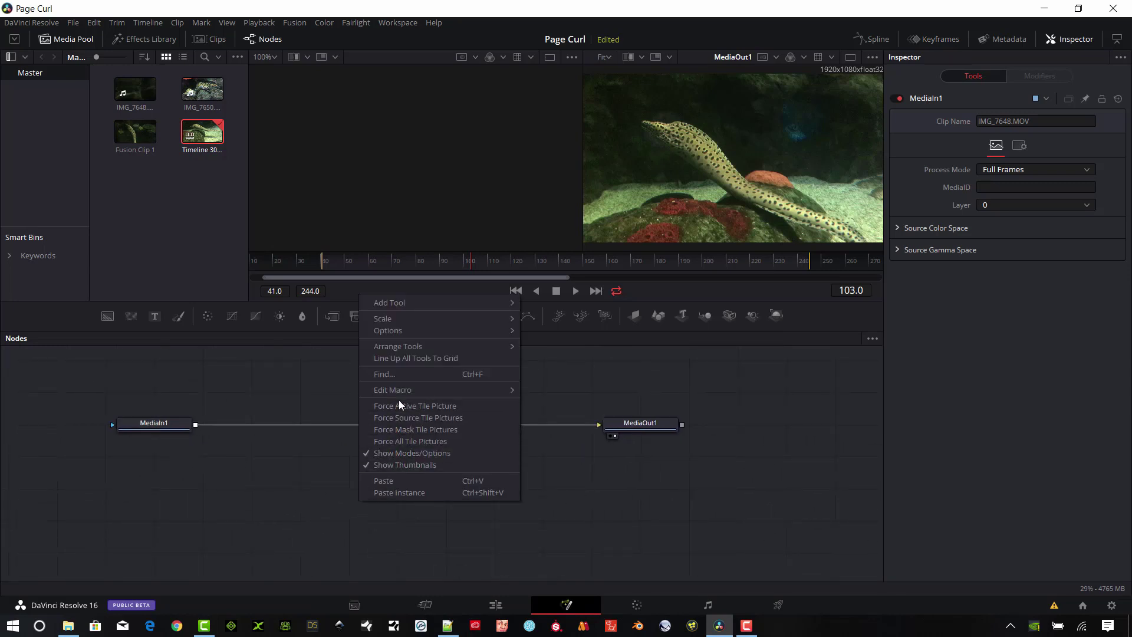
click(426, 358)
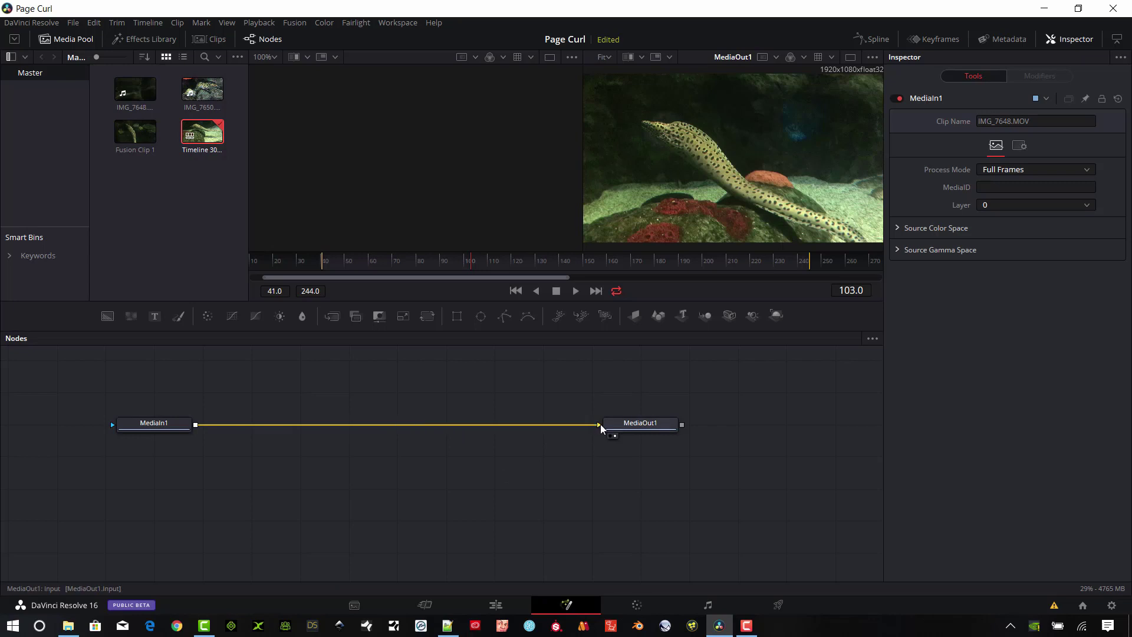
drag(597, 424, 554, 474)
View MediaIn1, add an ImagePlane3D1 node fed by MediaIn1, and show it in viewer 2.
click(168, 423)
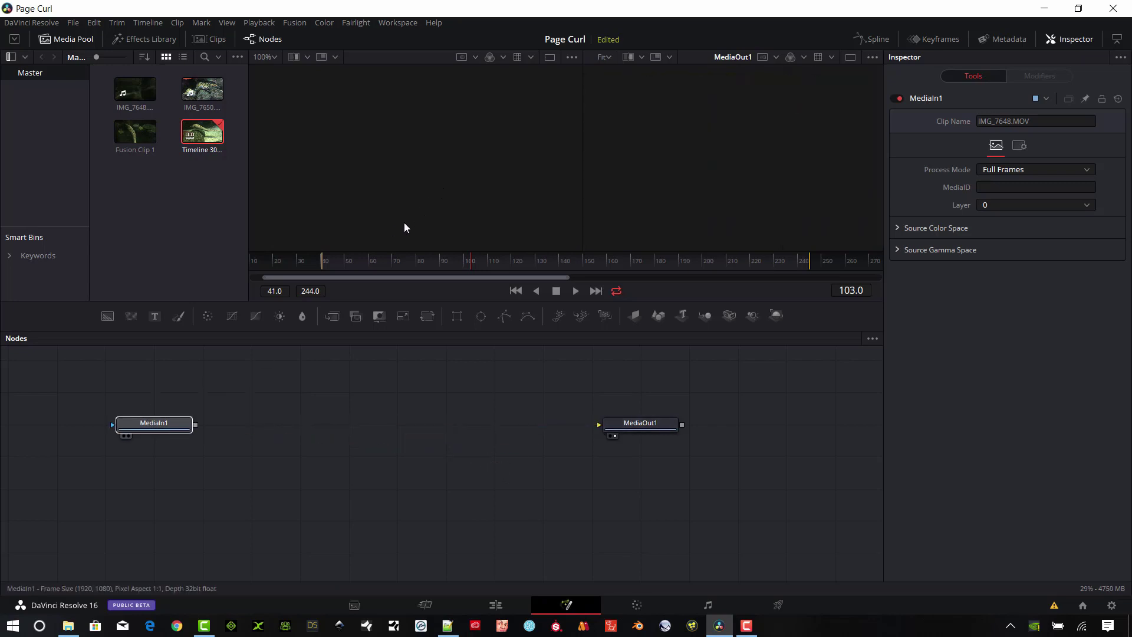
key(1)
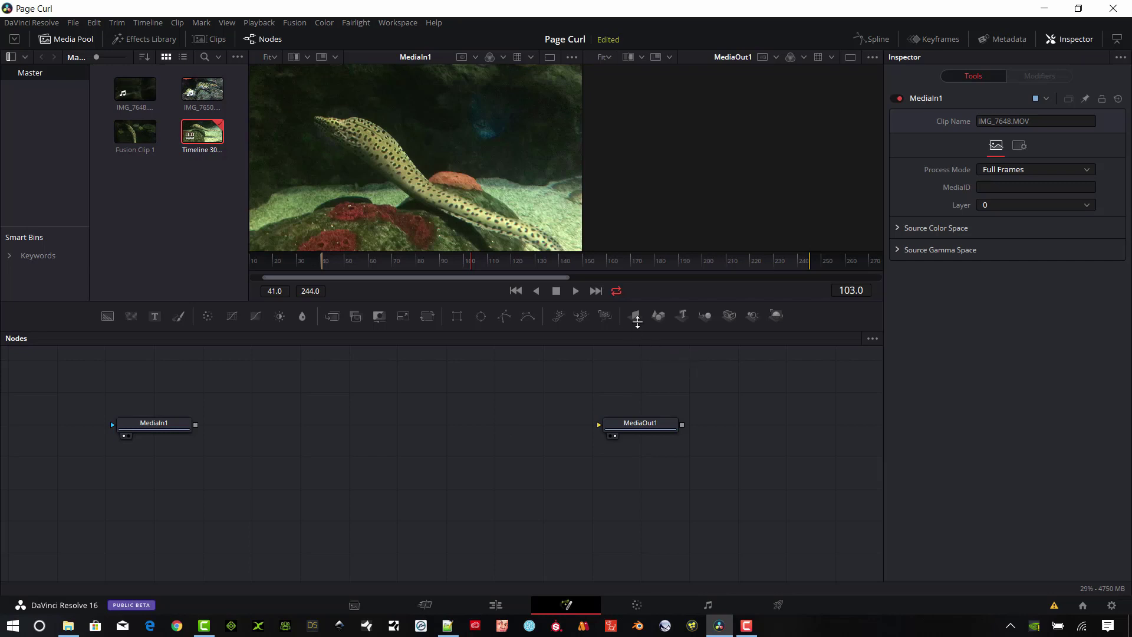
drag(637, 319, 298, 449)
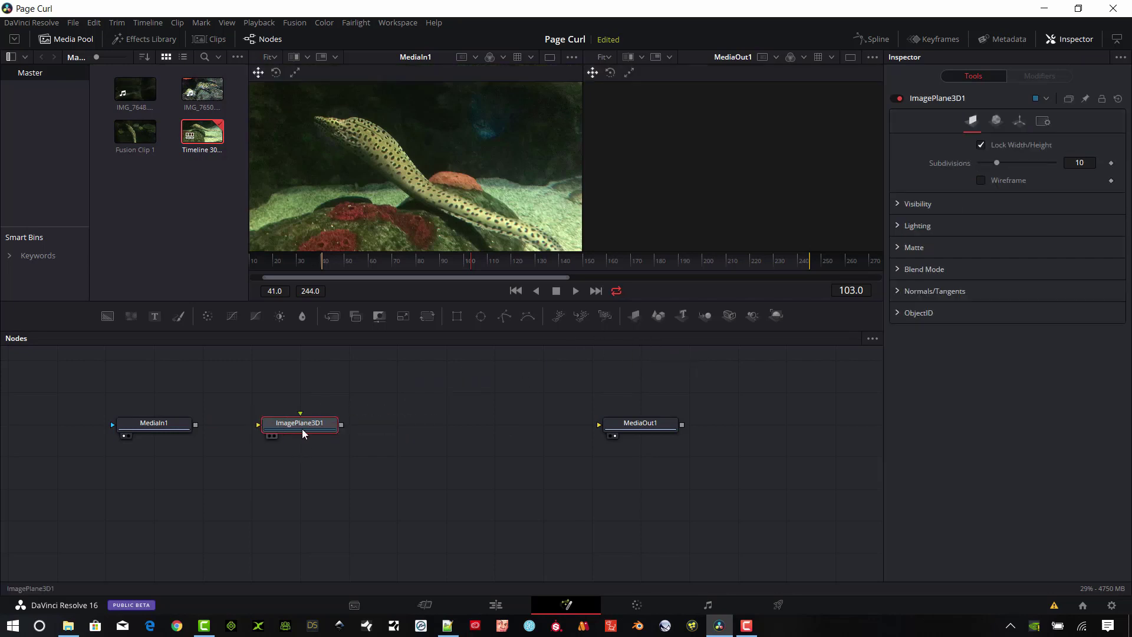
drag(195, 425, 294, 422)
key(2)
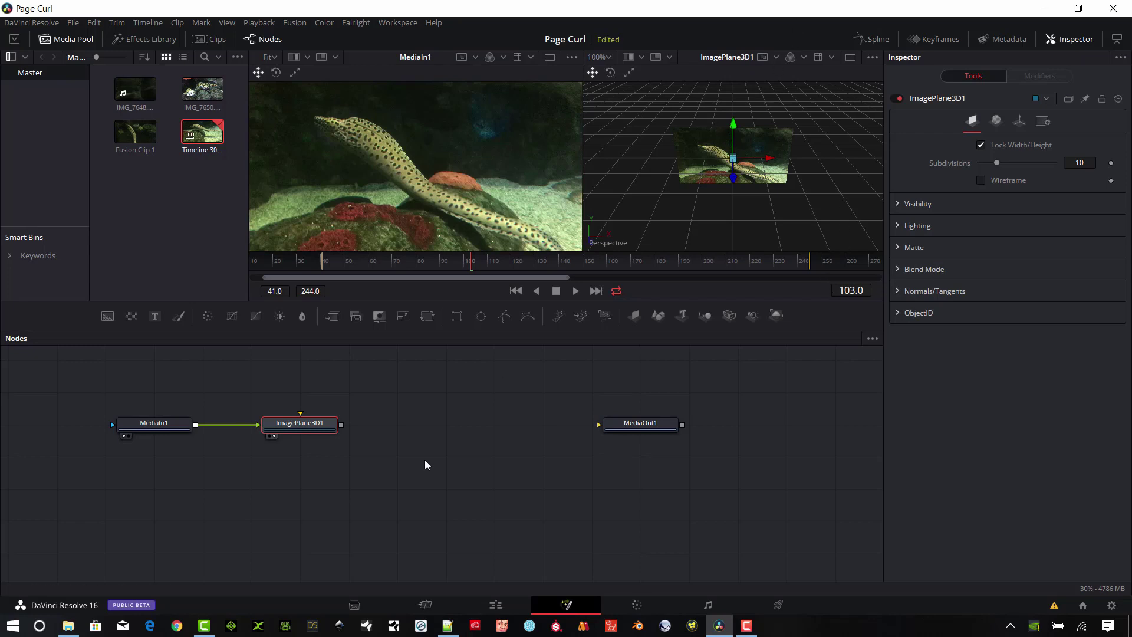
Add a Bender 3D node from the Nodes context menu and feed ImagePlane3D1 into it.
right_click(317, 479)
click(308, 466)
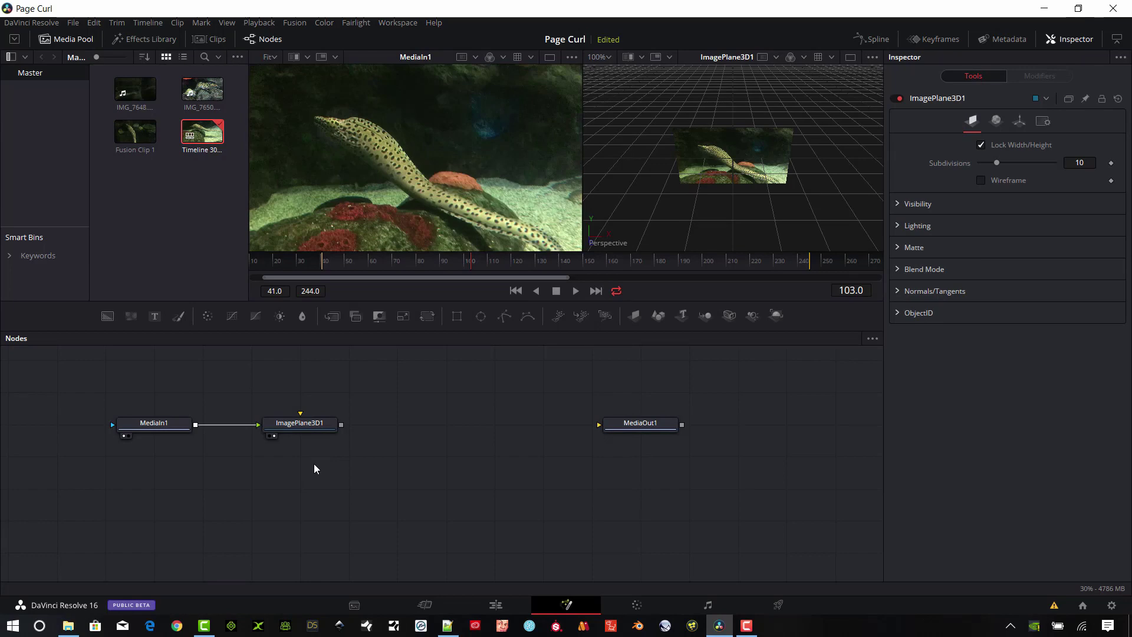
right_click(314, 464)
mouse_move(421, 270)
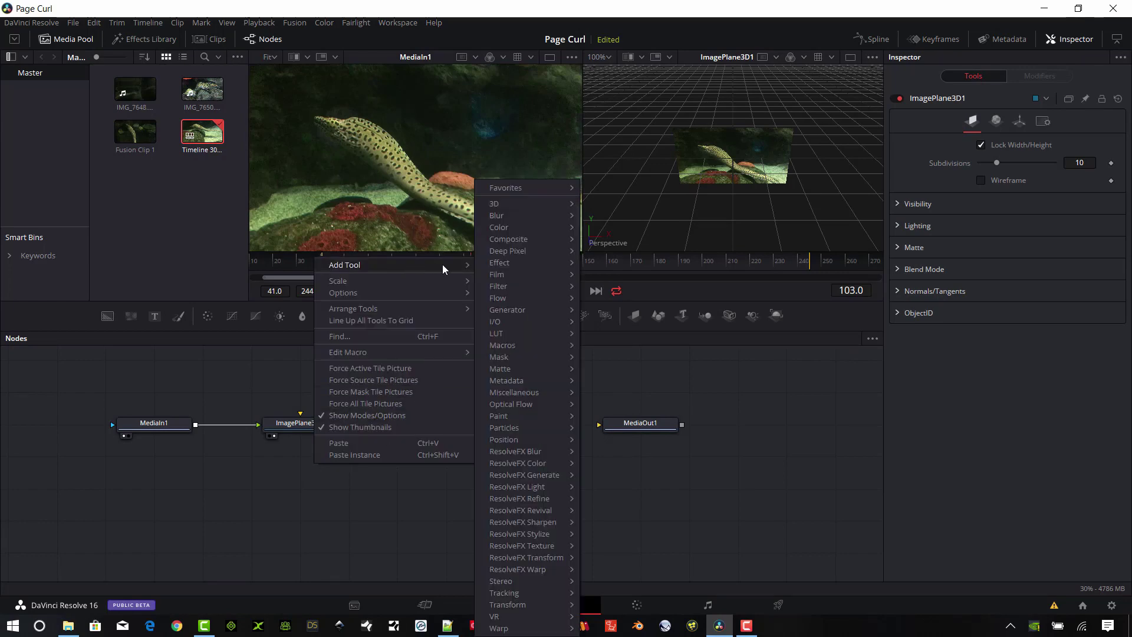
mouse_move(544, 206)
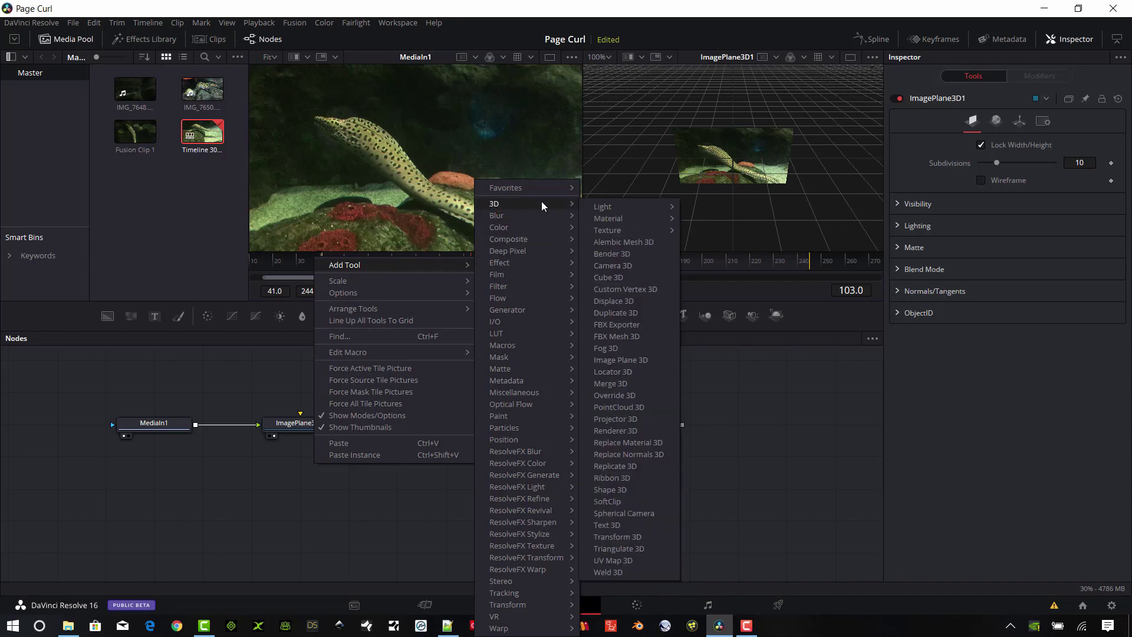
click(618, 255)
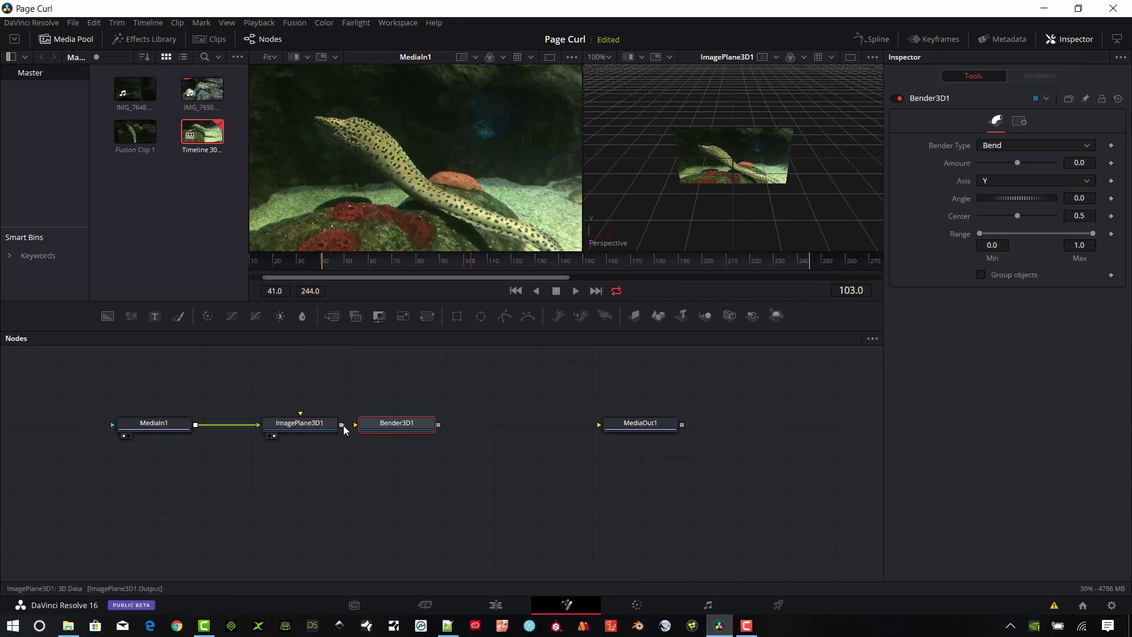
drag(341, 425, 401, 429)
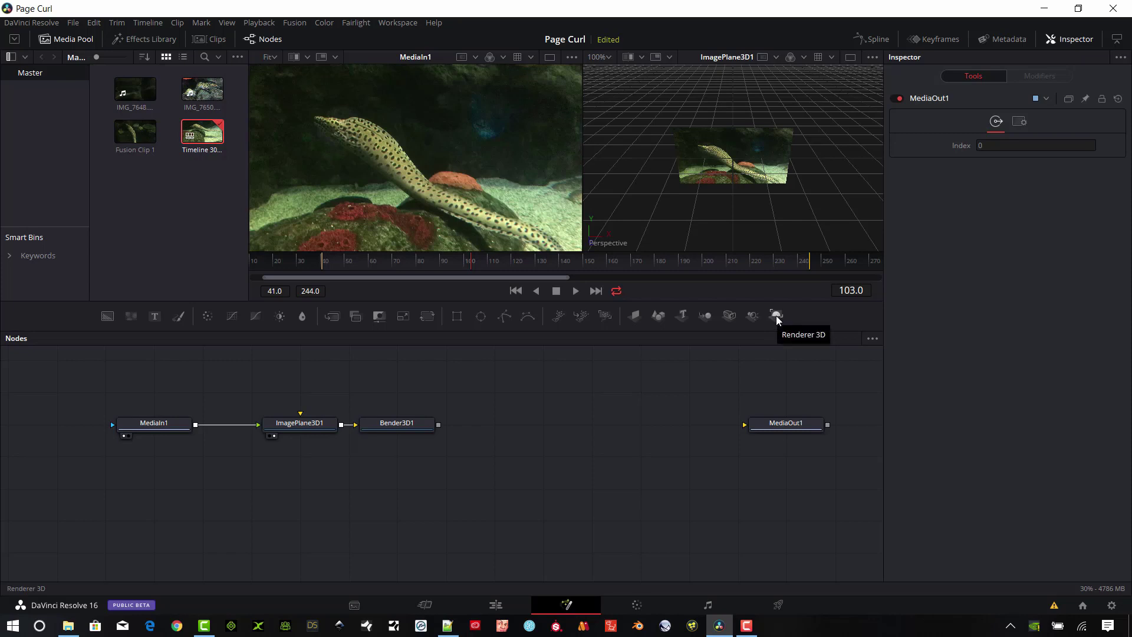
Add a Renderer3D1 node, connect its output to MediaOut1, and shift it right.
drag(777, 318, 579, 417)
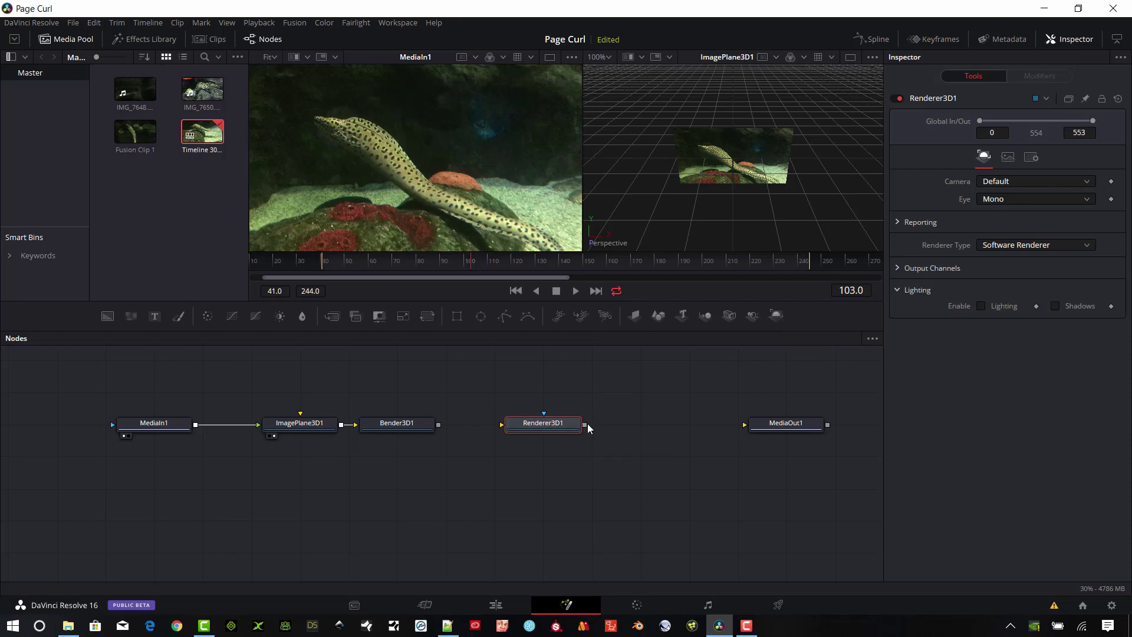
drag(588, 427, 761, 424)
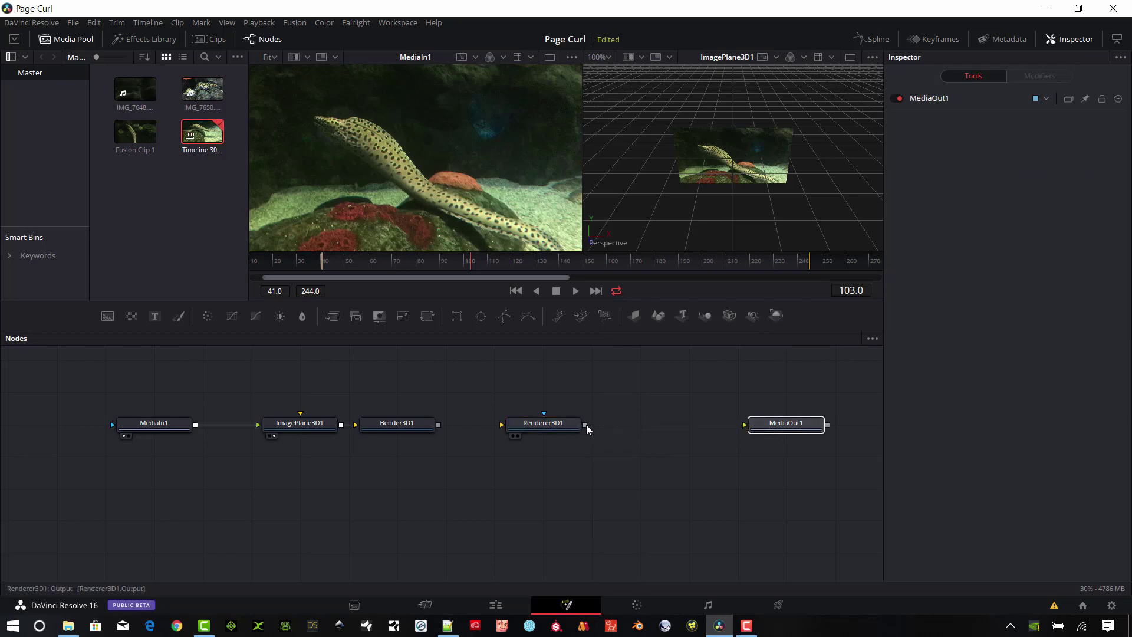
drag(588, 429, 782, 429)
drag(554, 424, 651, 424)
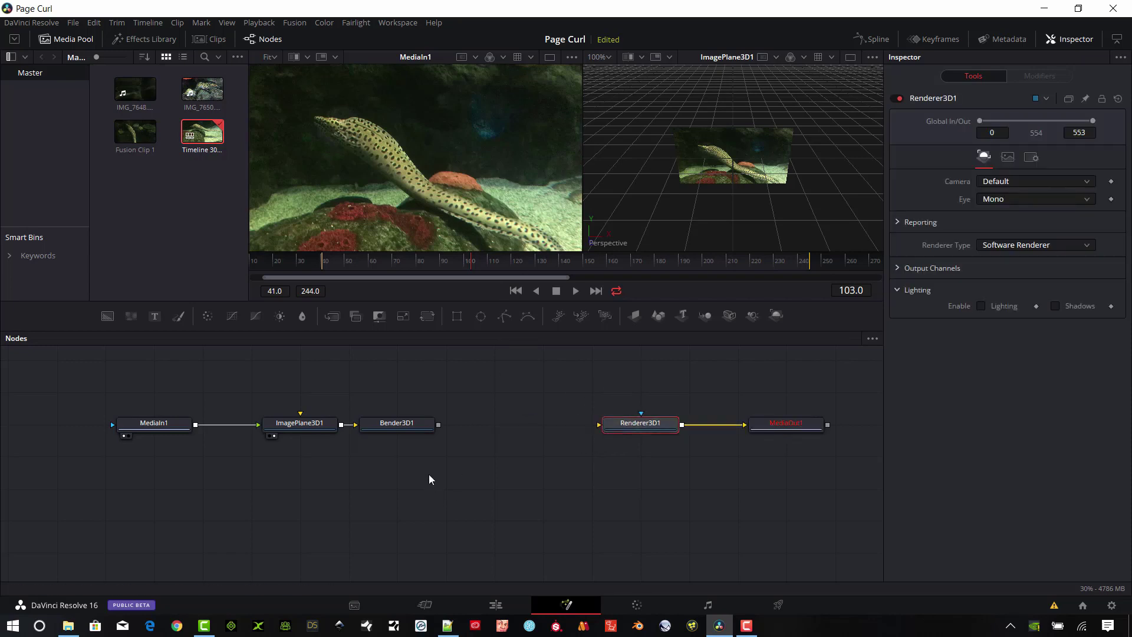
Add Transform3D1 between Bender3D1 and Renderer3D1 and wire Bender3D1's output into it.
click(451, 497)
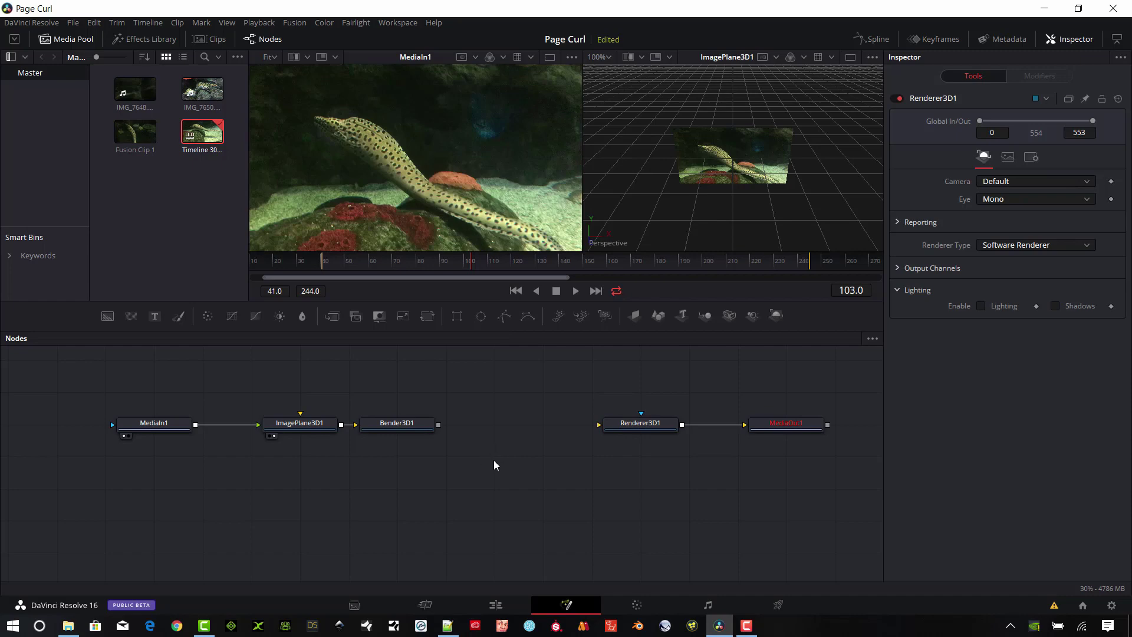
right_click(480, 465)
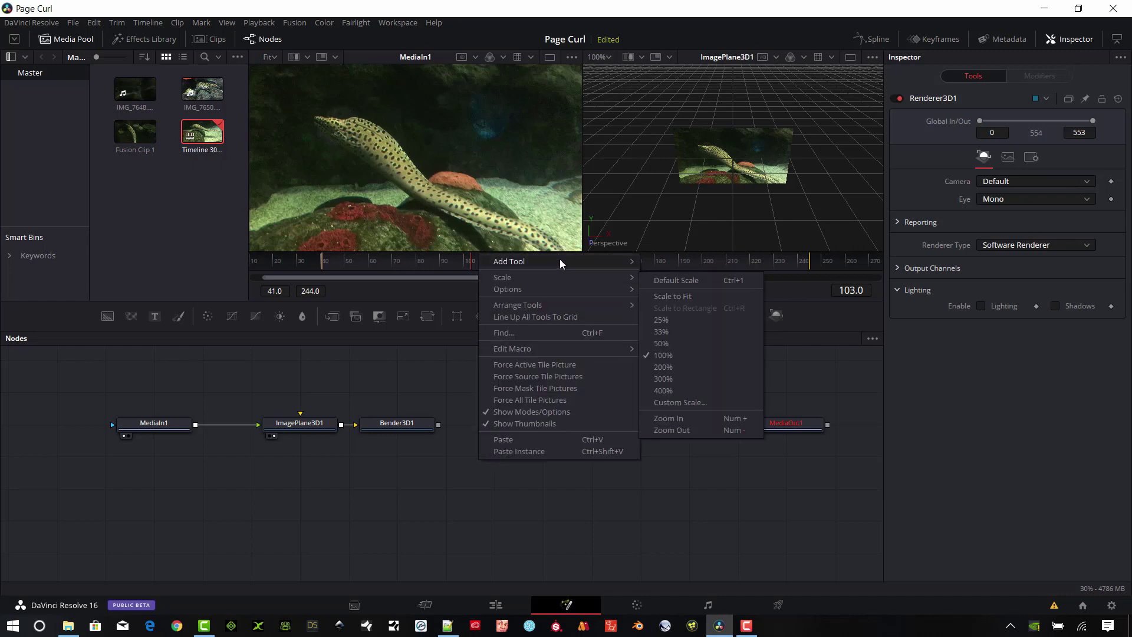
mouse_move(561, 261)
mouse_move(666, 203)
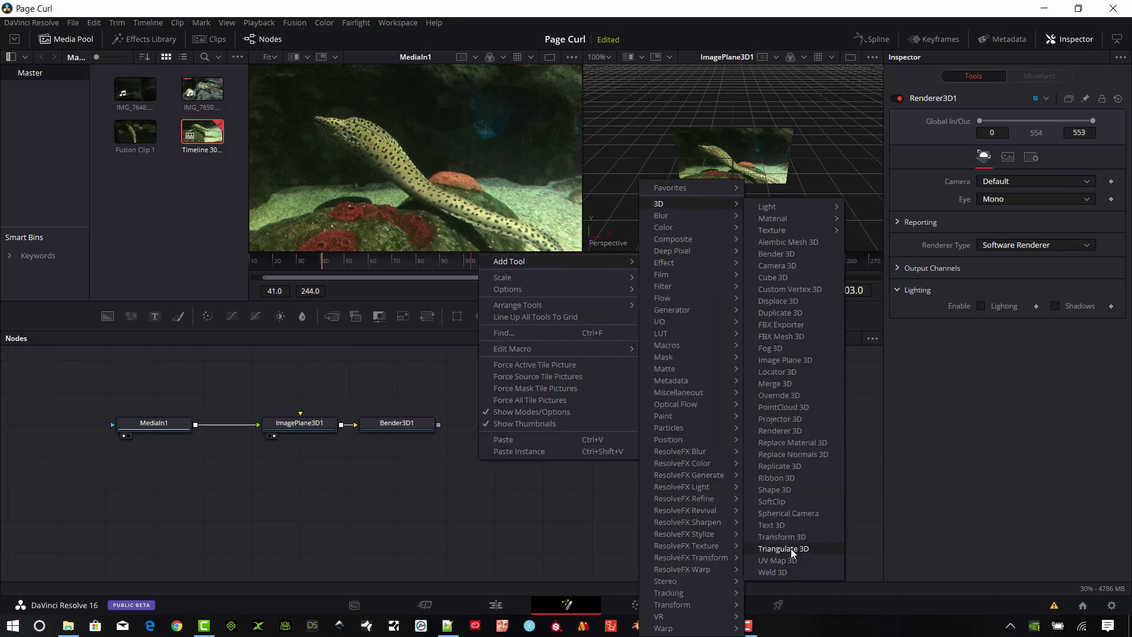
click(772, 537)
drag(521, 457, 522, 425)
drag(439, 425, 623, 425)
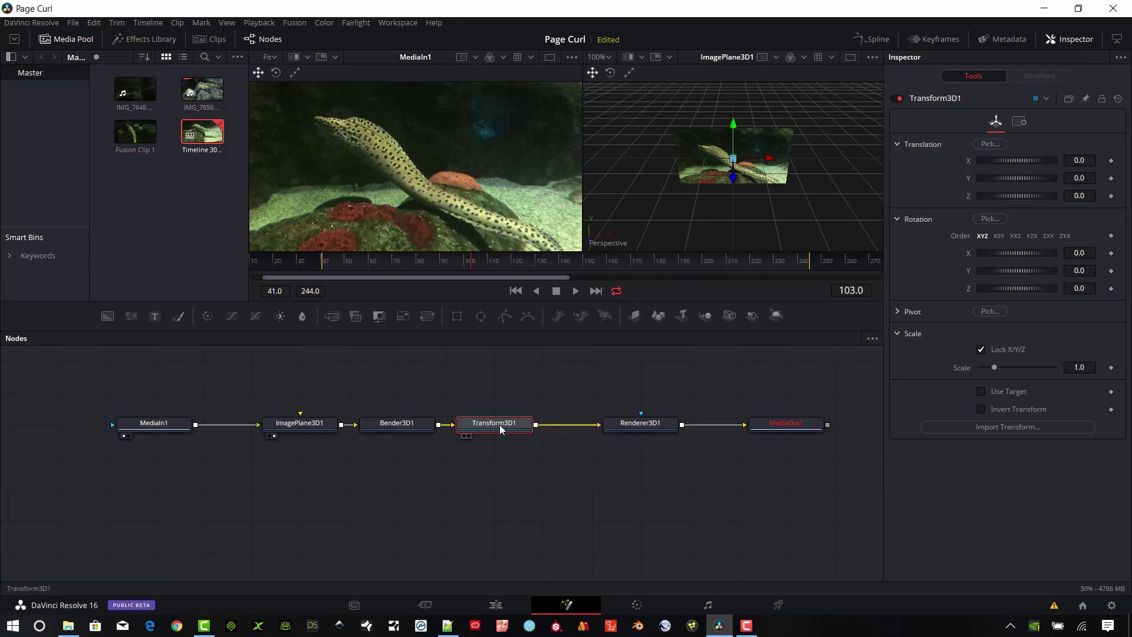
drag(503, 430, 535, 430)
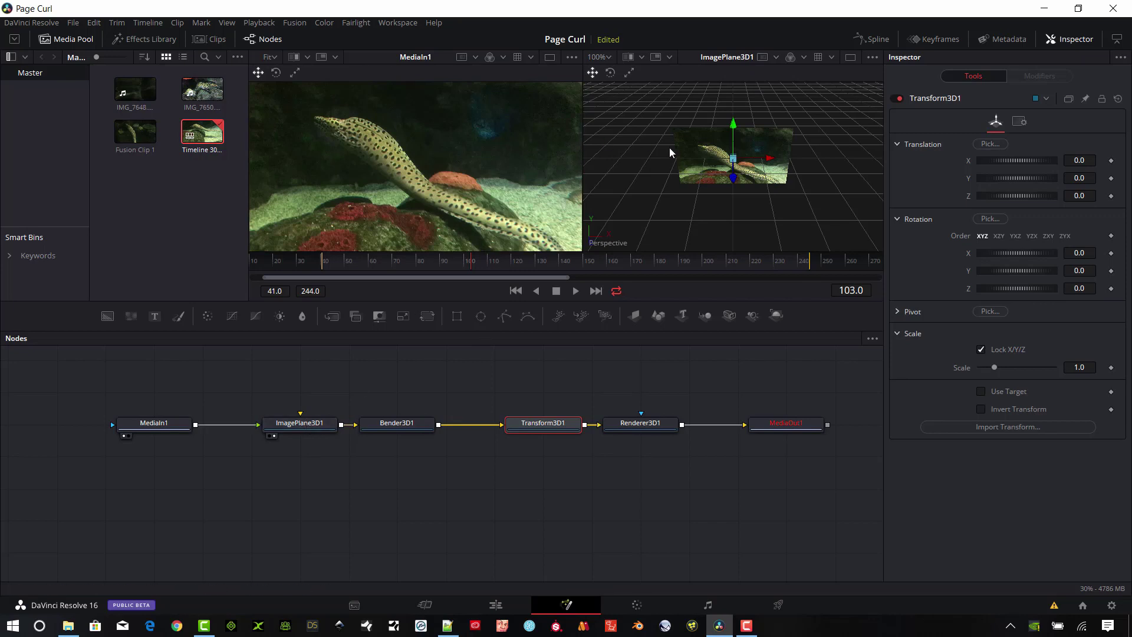
Show Renderer3D1's output in the first viewer.
click(627, 425)
key(1)
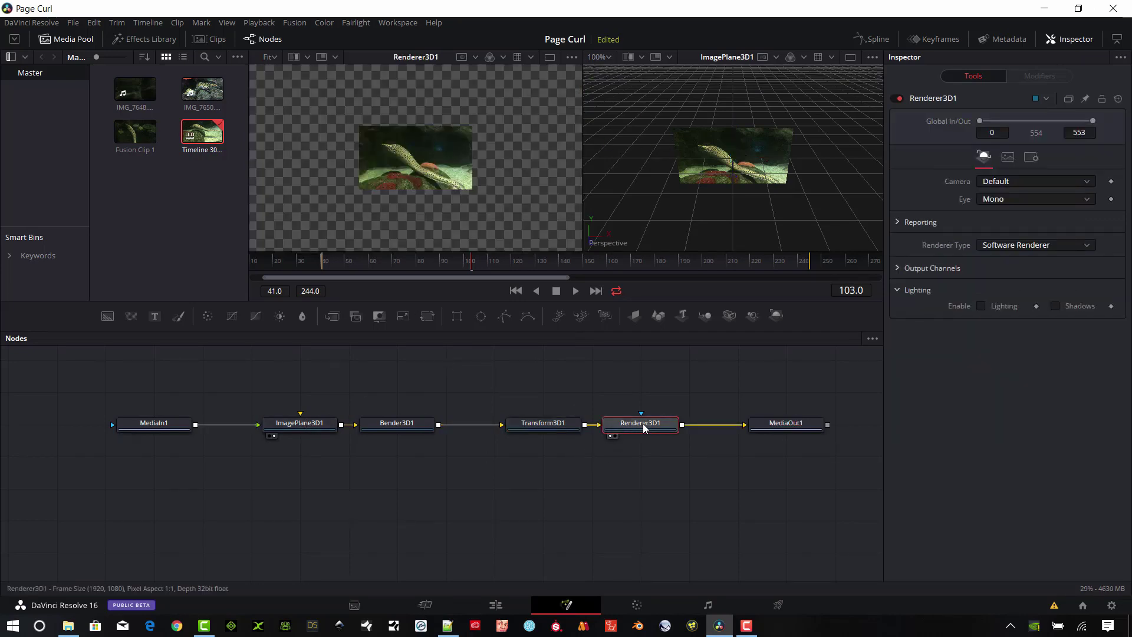
drag(647, 425, 497, 155)
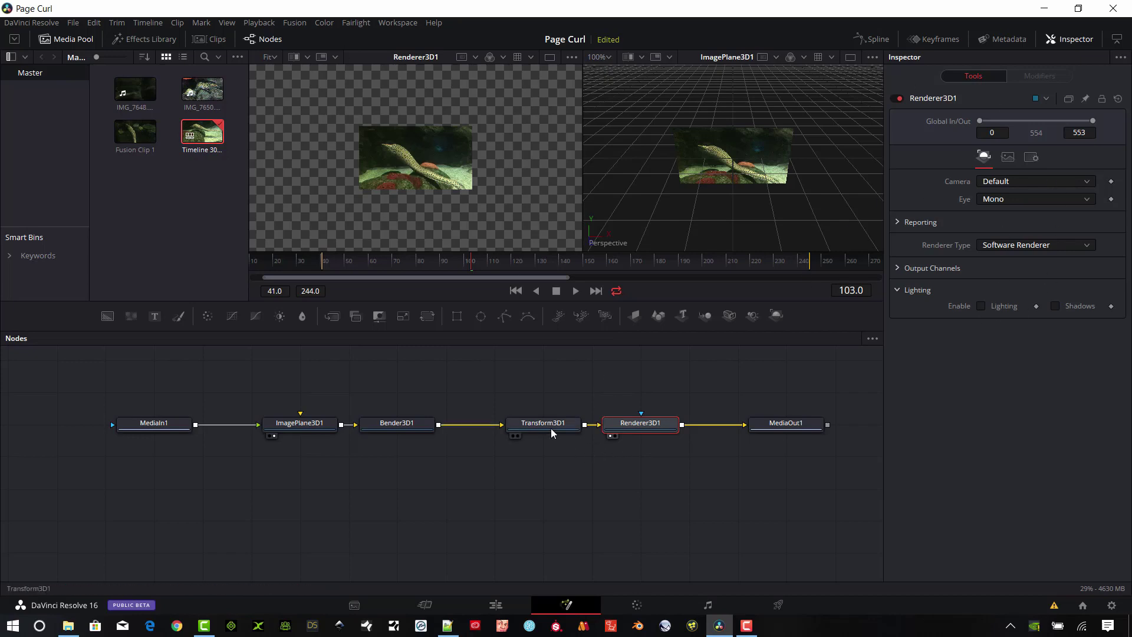
Set Transform3D1's scale to 3.0 so the eel plane fills the frame.
drag(547, 426, 514, 429)
click(514, 427)
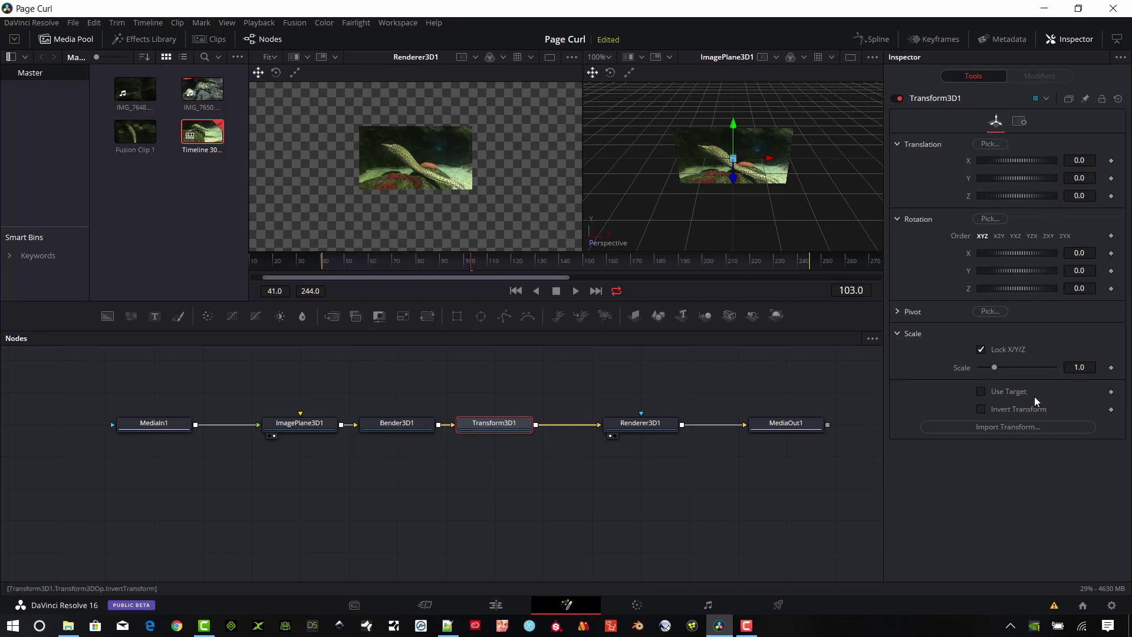
drag(997, 367, 1027, 373)
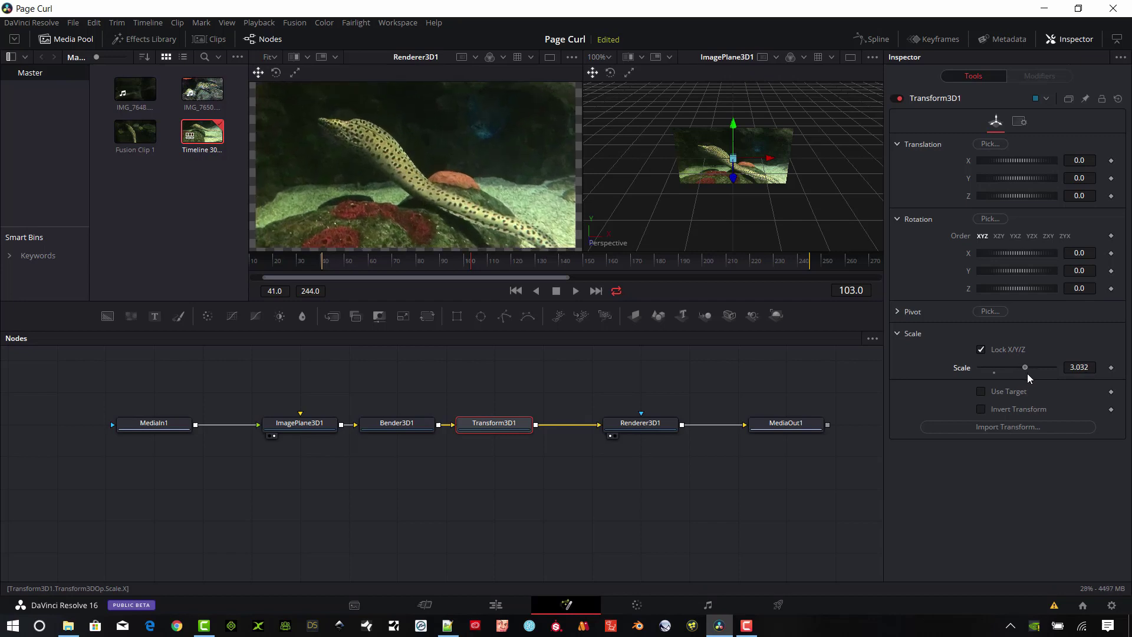
click(1087, 368)
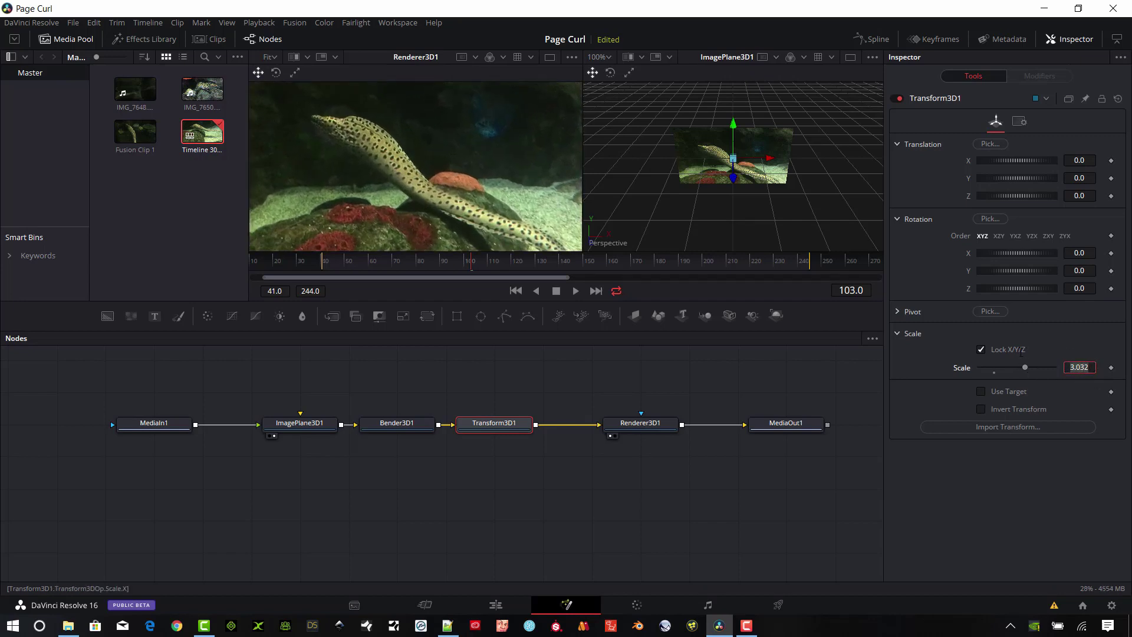
text(3)
key(Tab)
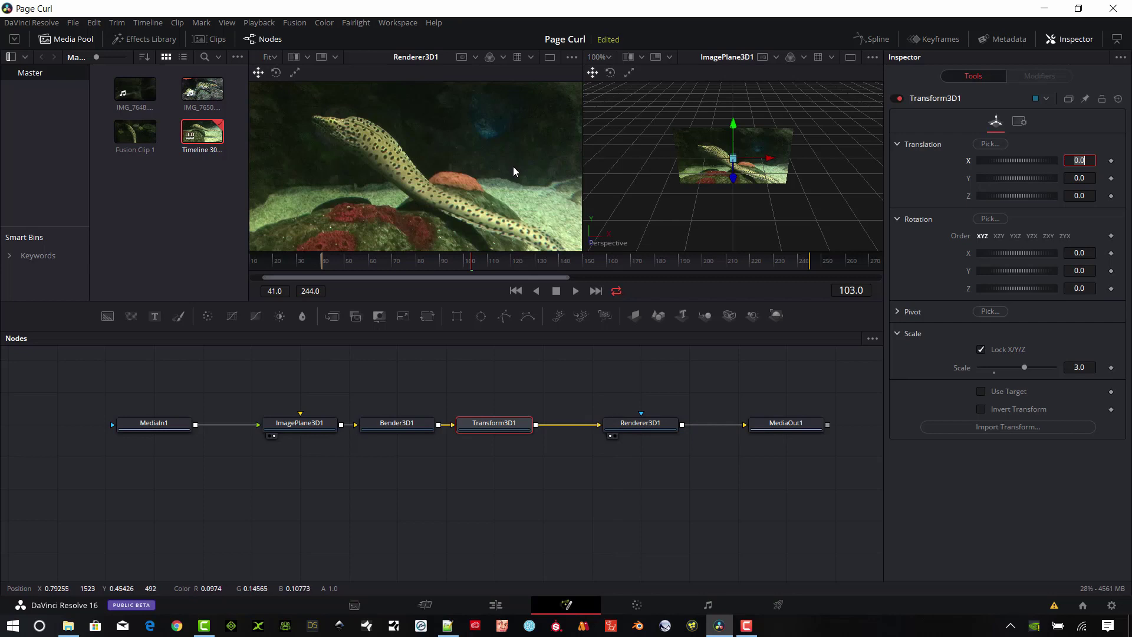
Show MediaOut1 in the second viewer and make the viewers taller.
click(787, 425)
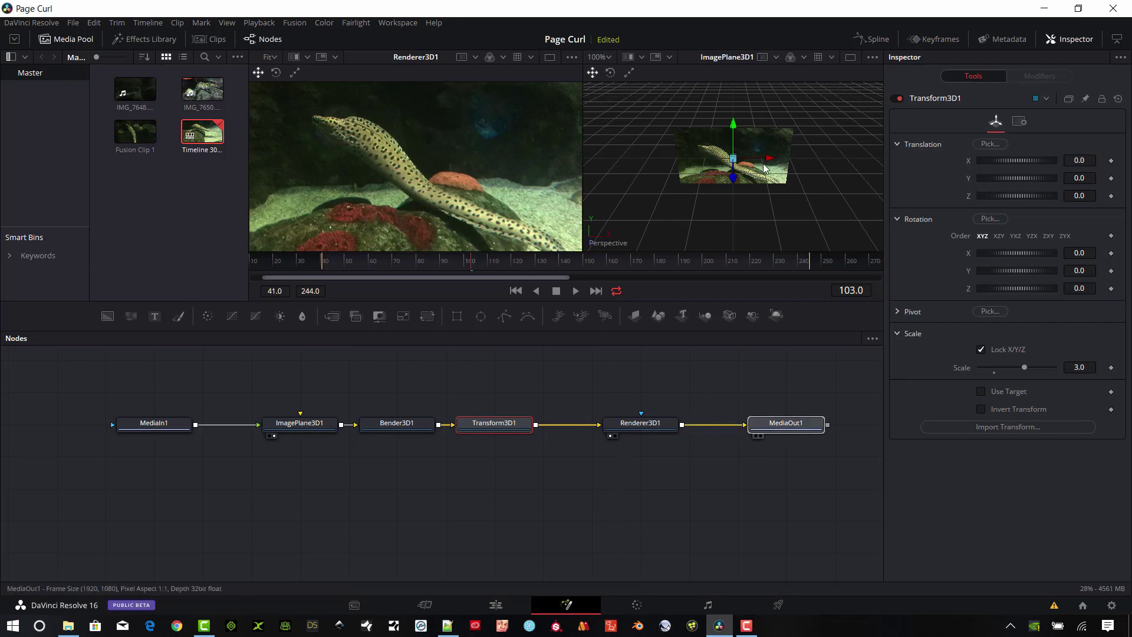
key(2)
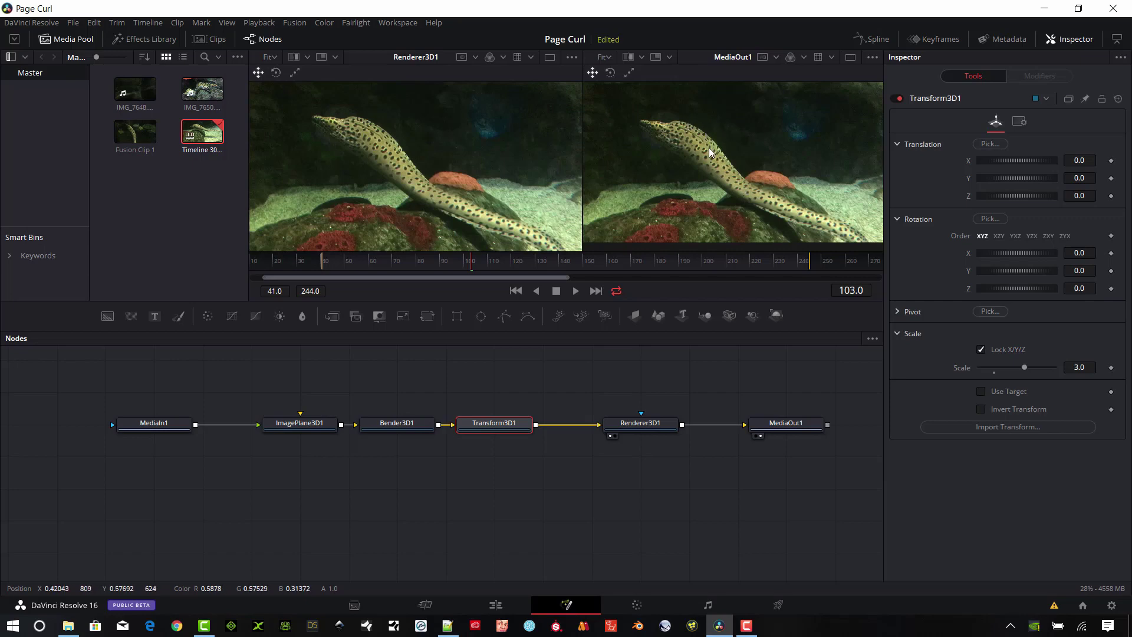
drag(543, 331, 554, 424)
right_click(684, 227)
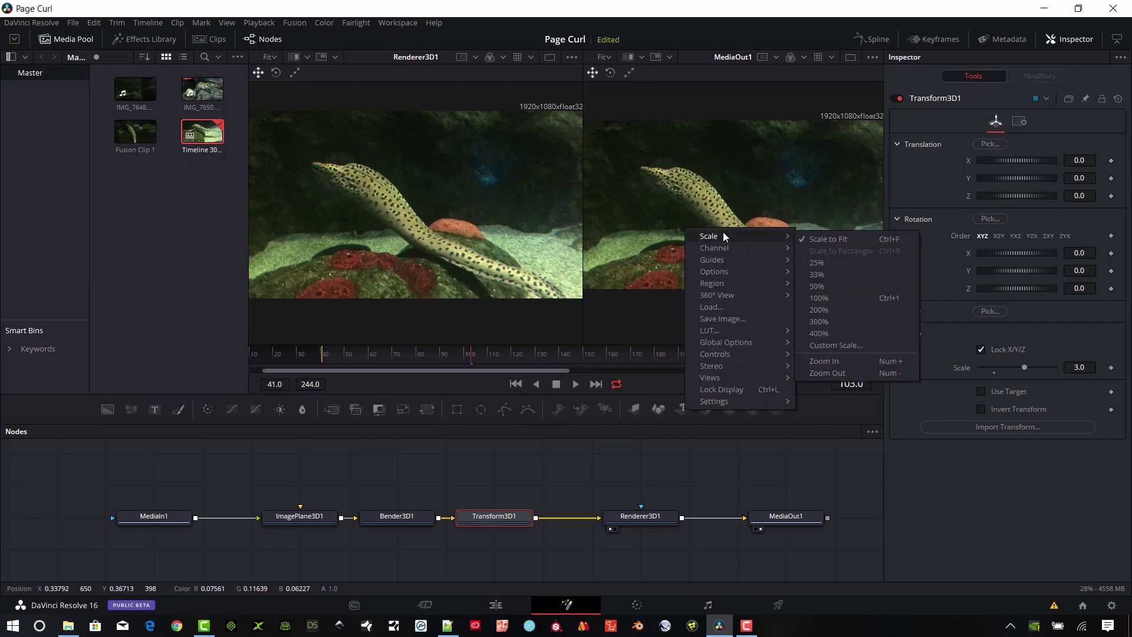
click(822, 241)
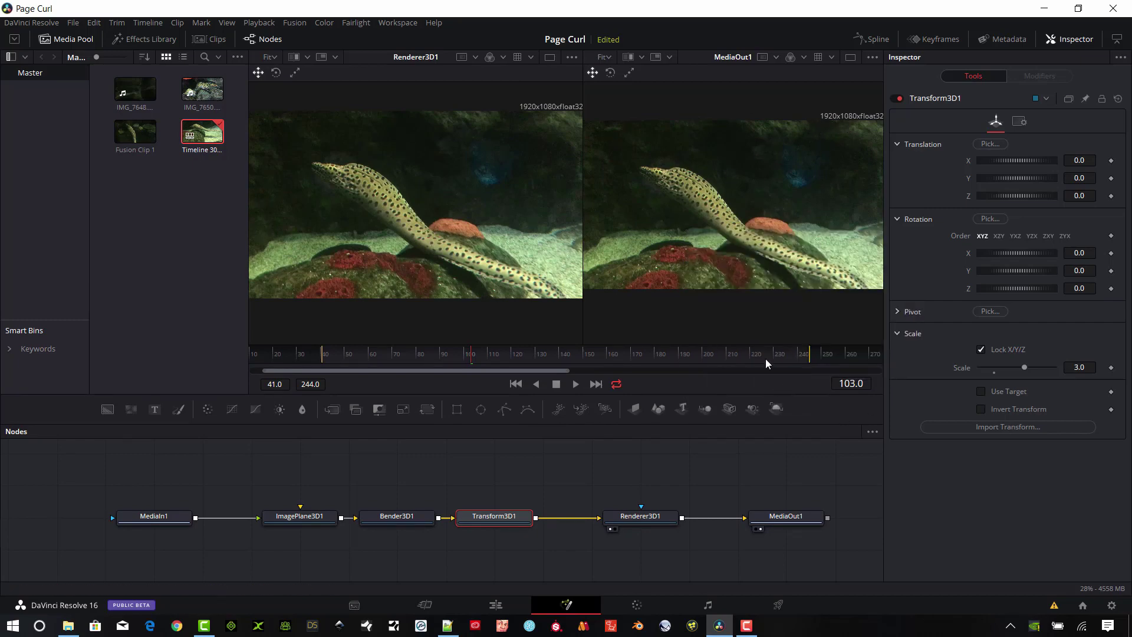
Load Bender3D1 in the first viewer, then orbit and zoom in close to the eel plane.
click(411, 520)
key(1)
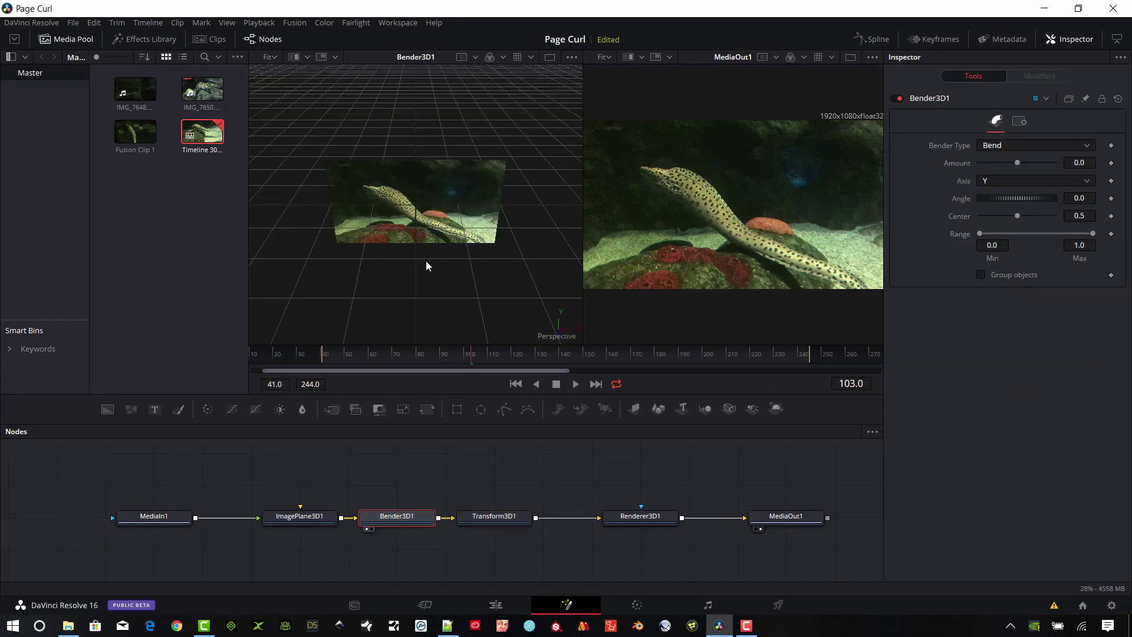
mouse_move(428, 271)
mouse_down()
mouse_move(429, 232)
mouse_move(420, 282)
mouse_move(378, 237)
mouse_move(445, 253)
mouse_move(382, 304)
mouse_move(350, 313)
mouse_move(473, 287)
mouse_move(515, 231)
mouse_move(324, 260)
mouse_move(278, 249)
mouse_move(506, 310)
mouse_move(452, 246)
mouse_move(421, 257)
mouse_up()
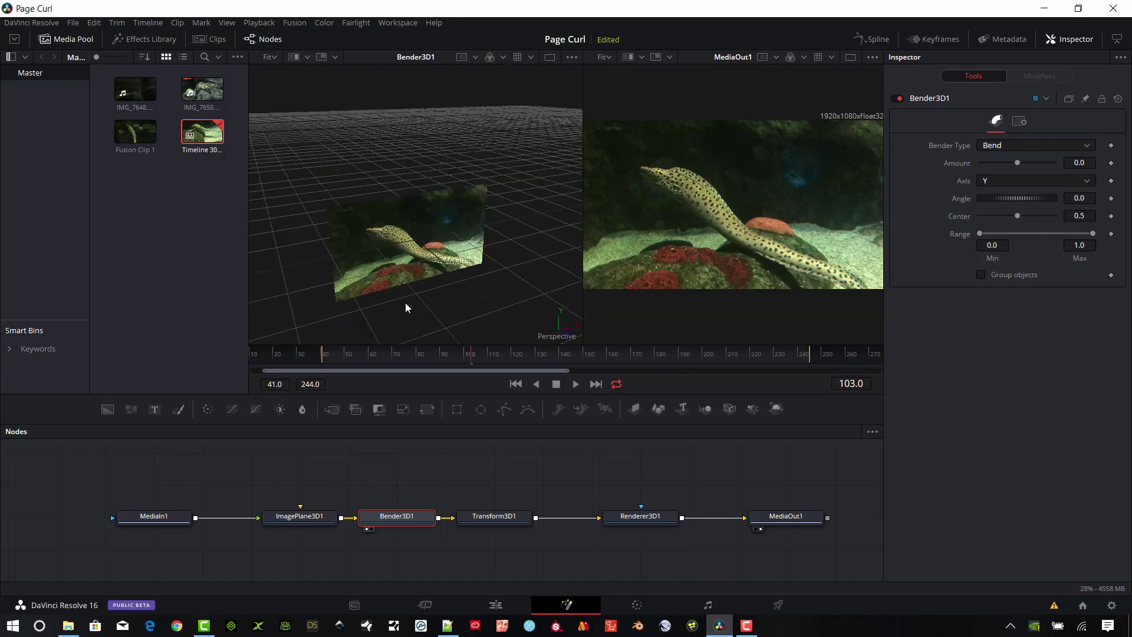
scroll(403, 307, up, 2)
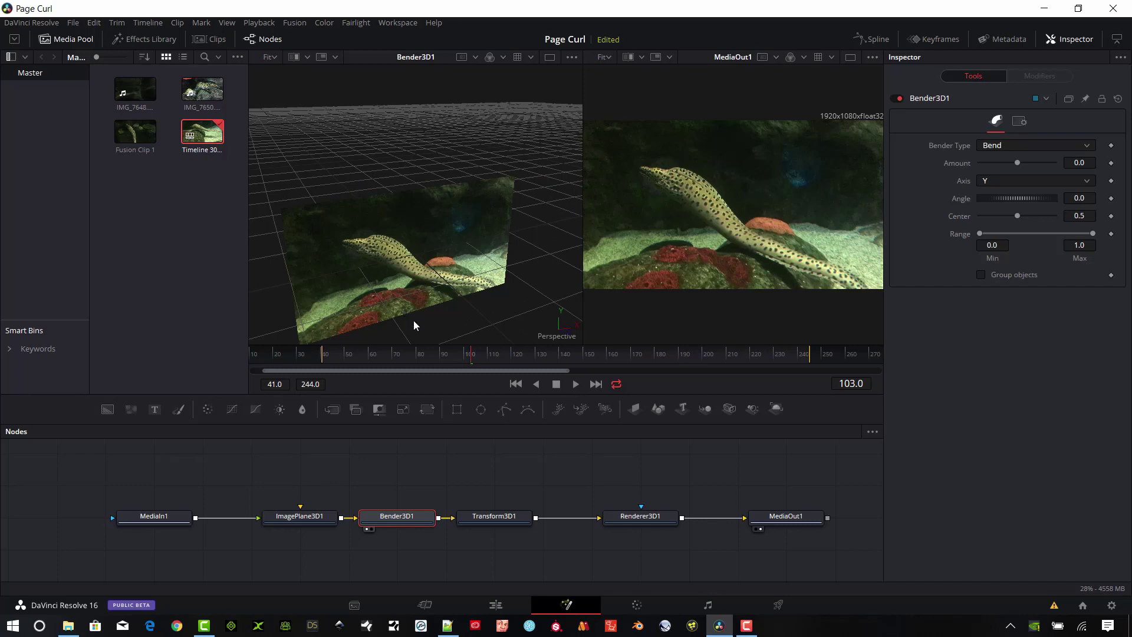
scroll(413, 324, up, 2)
drag(417, 307, 454, 242)
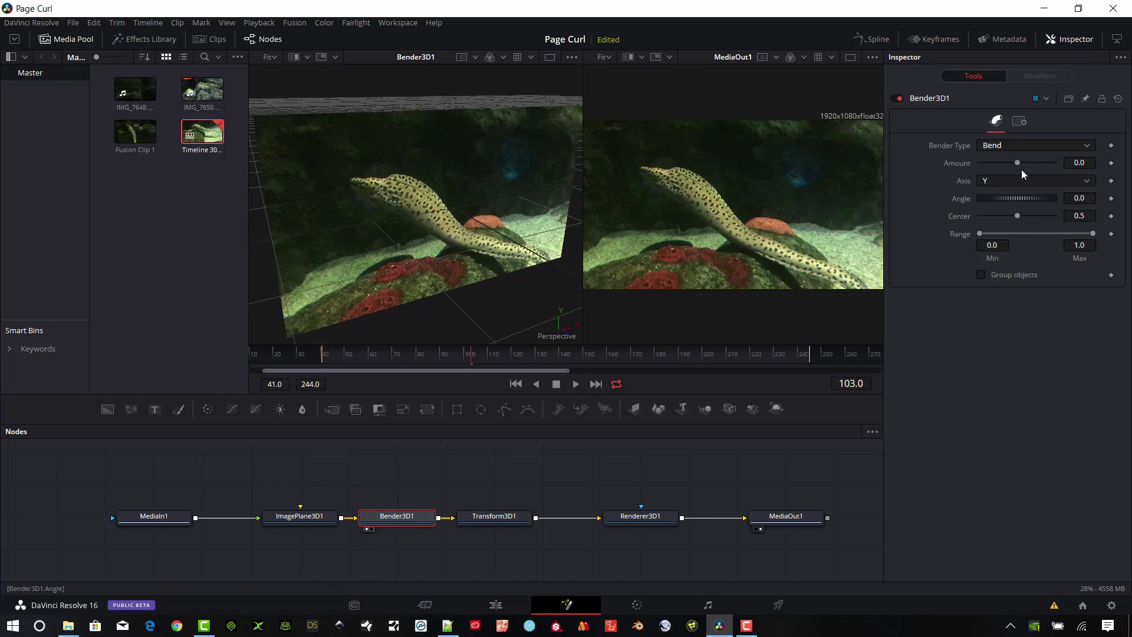
Keep the Bend type and set Amount to 1.0 along the X axis.
click(1087, 148)
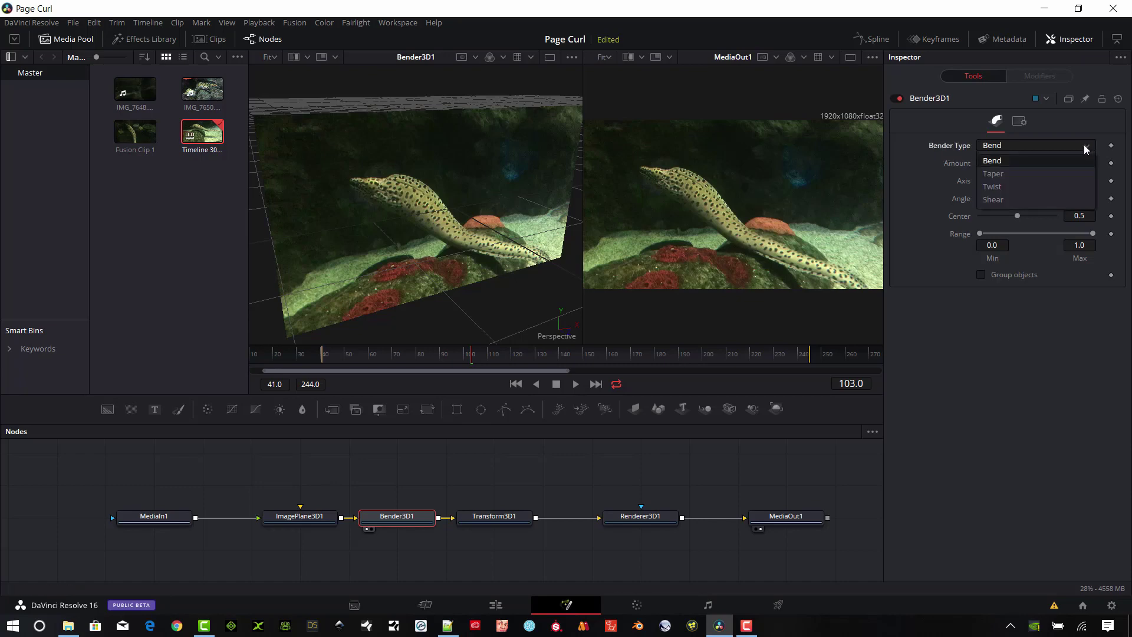
click(1087, 148)
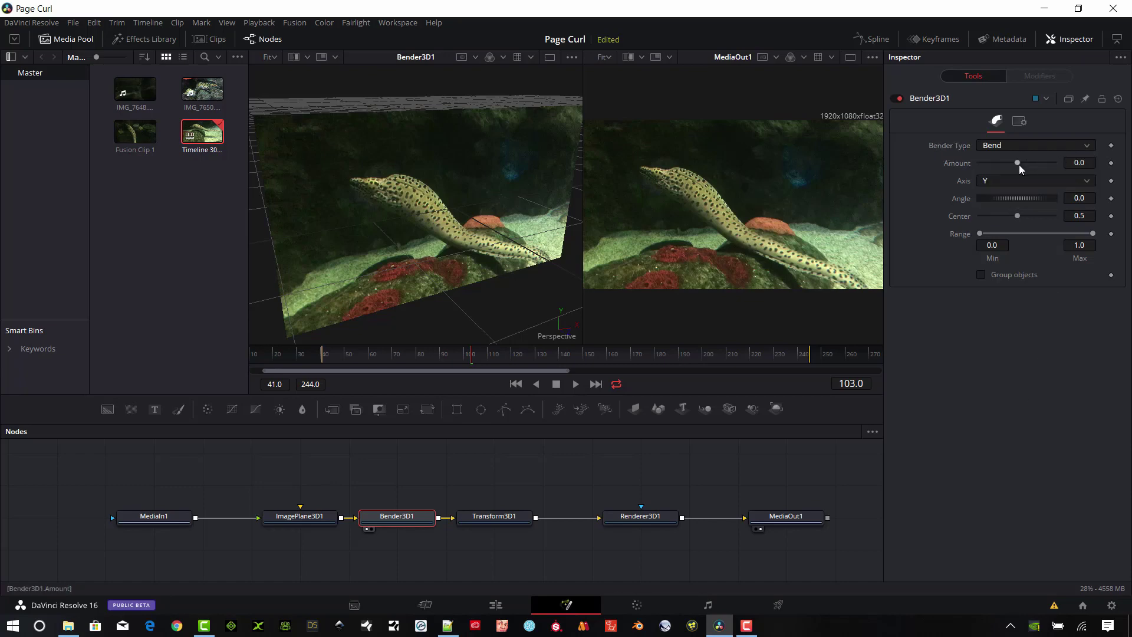
drag(1019, 165, 1099, 166)
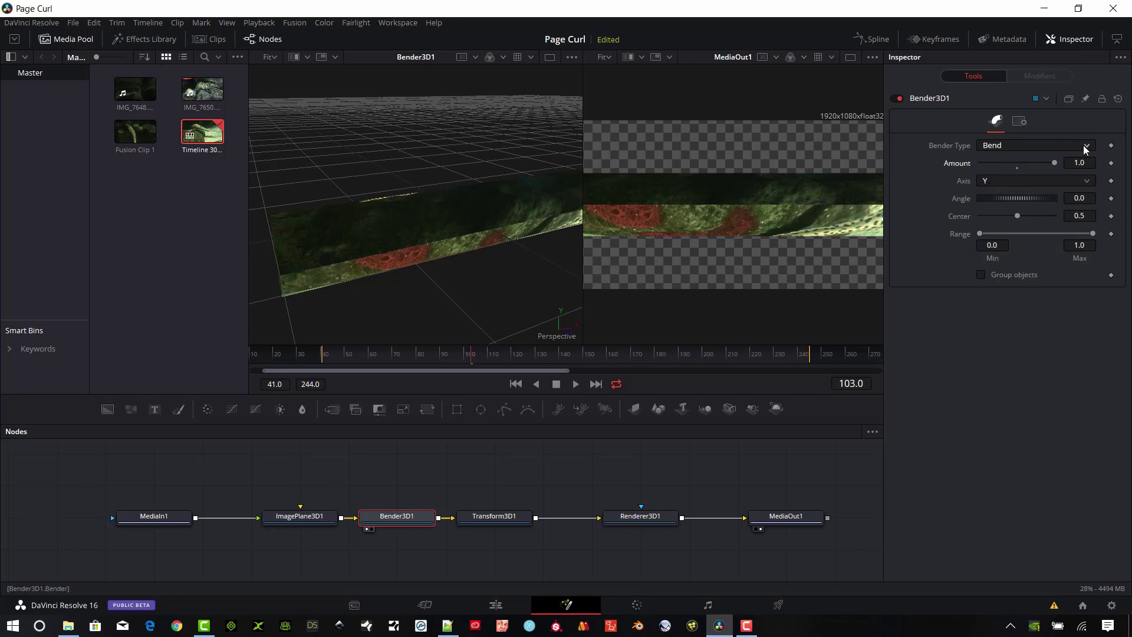
click(1086, 181)
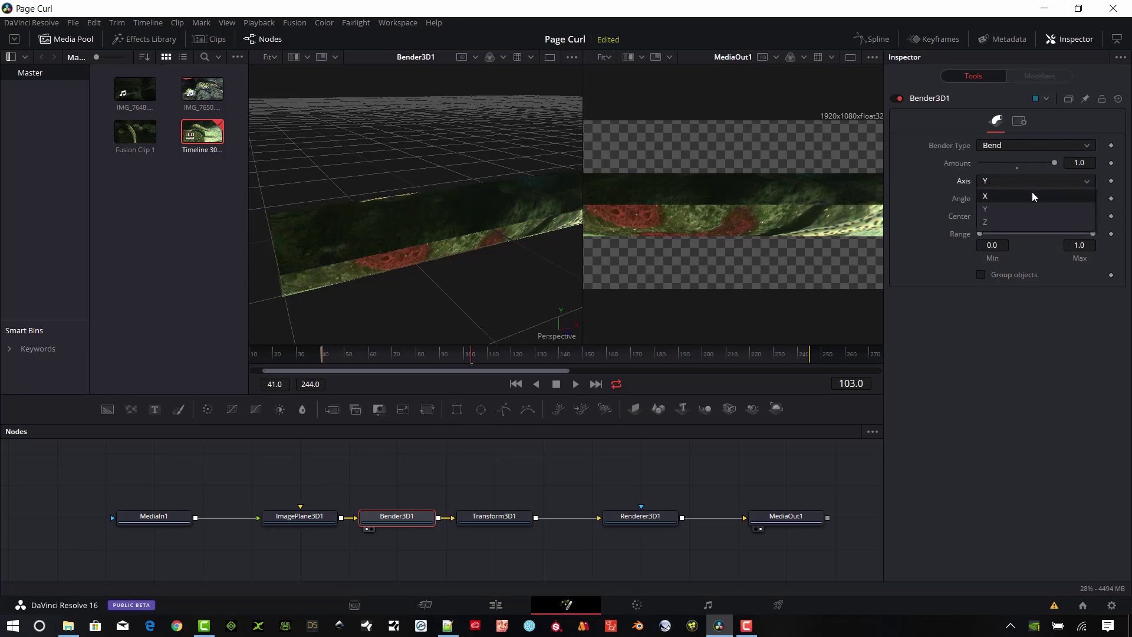
click(1033, 195)
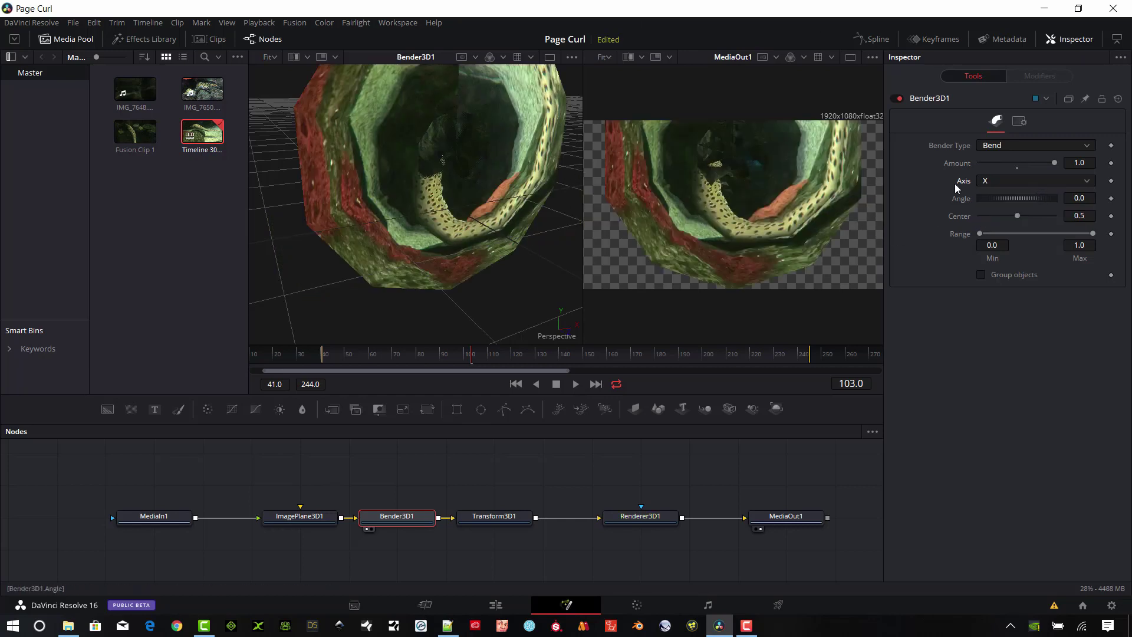
Cycle the bender type through Taper, Twist and Shear, trying different shear angles.
click(1078, 145)
click(1020, 167)
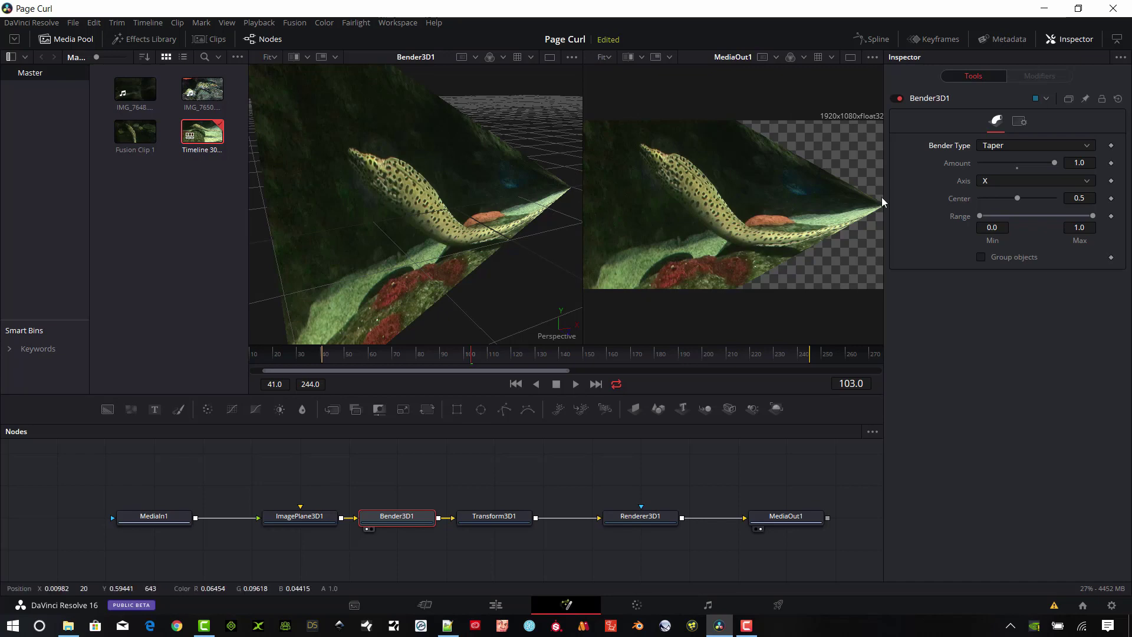
click(1084, 151)
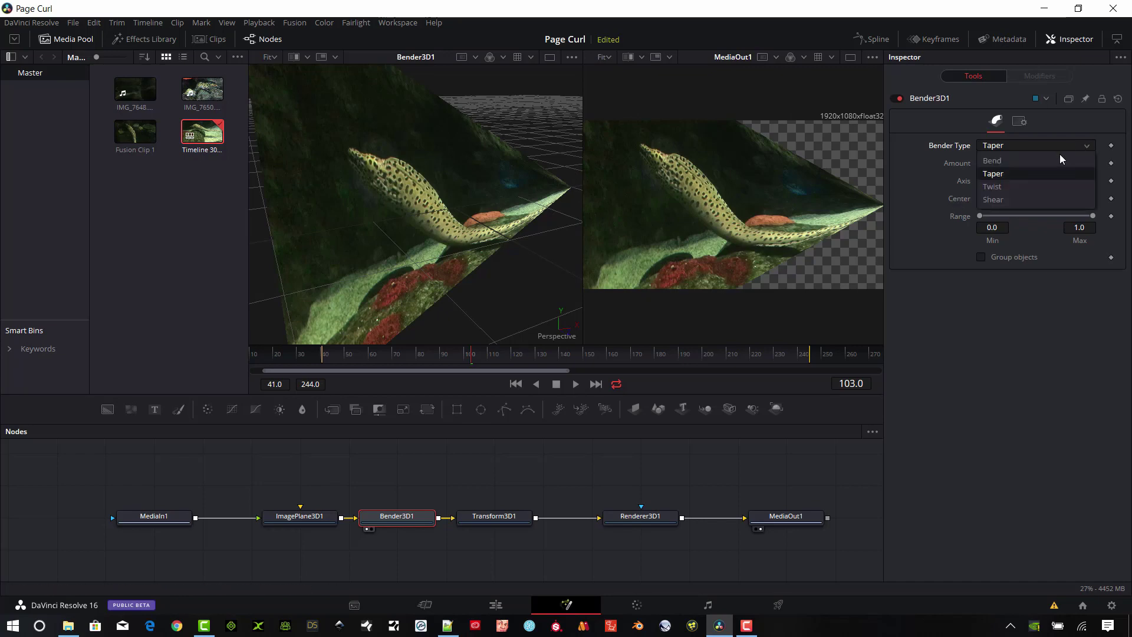
click(1038, 189)
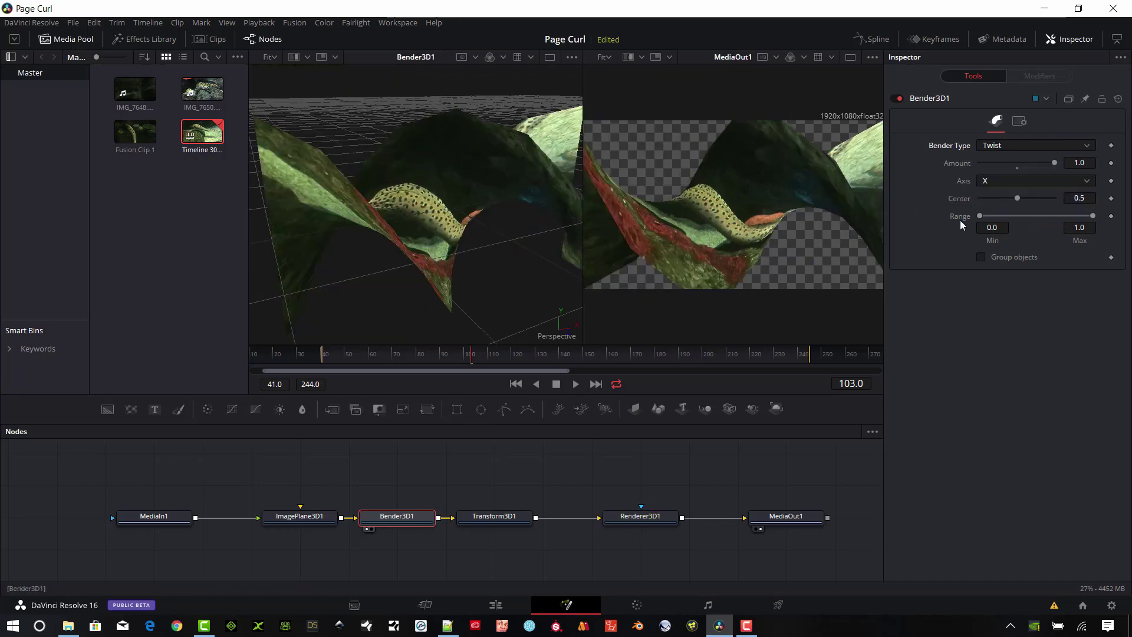
click(1084, 147)
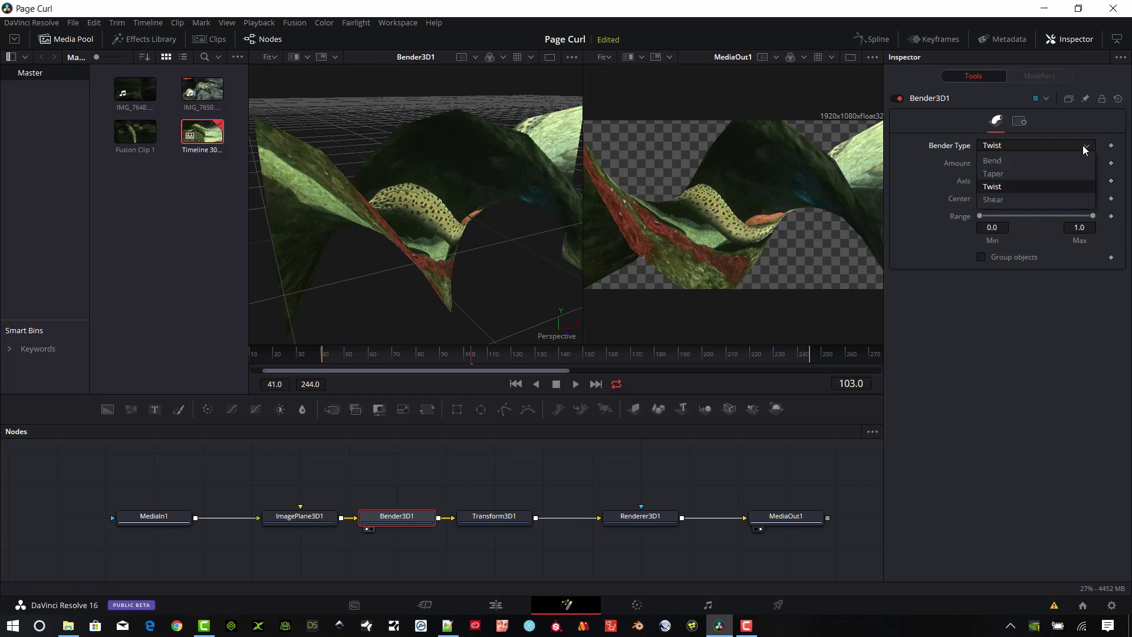
click(1014, 200)
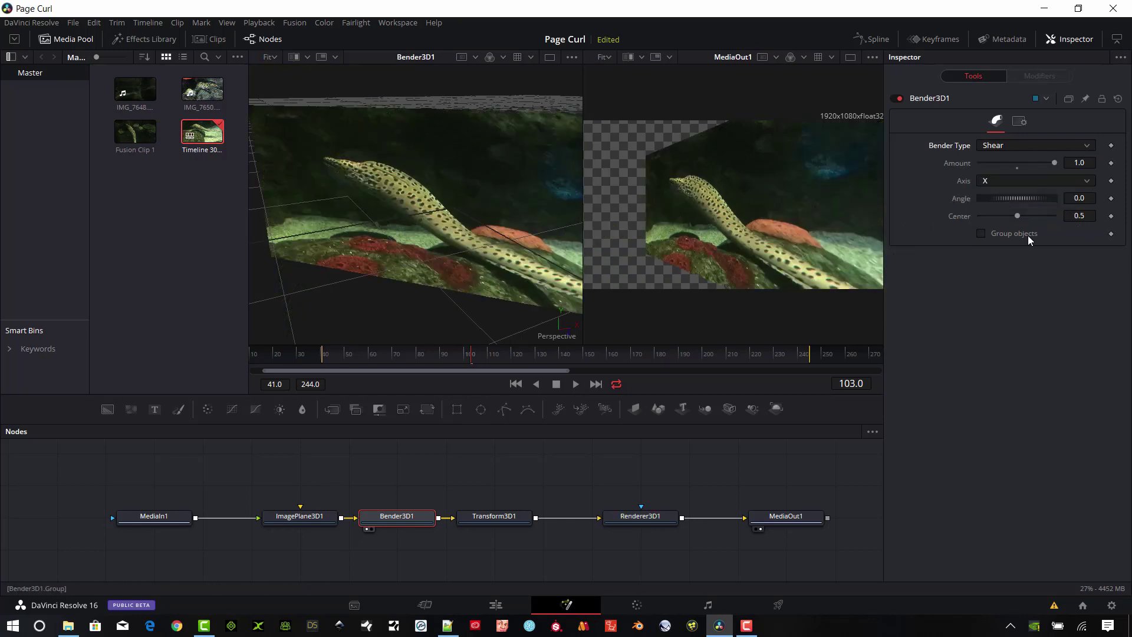
drag(1027, 197, 1019, 222)
click(1088, 141)
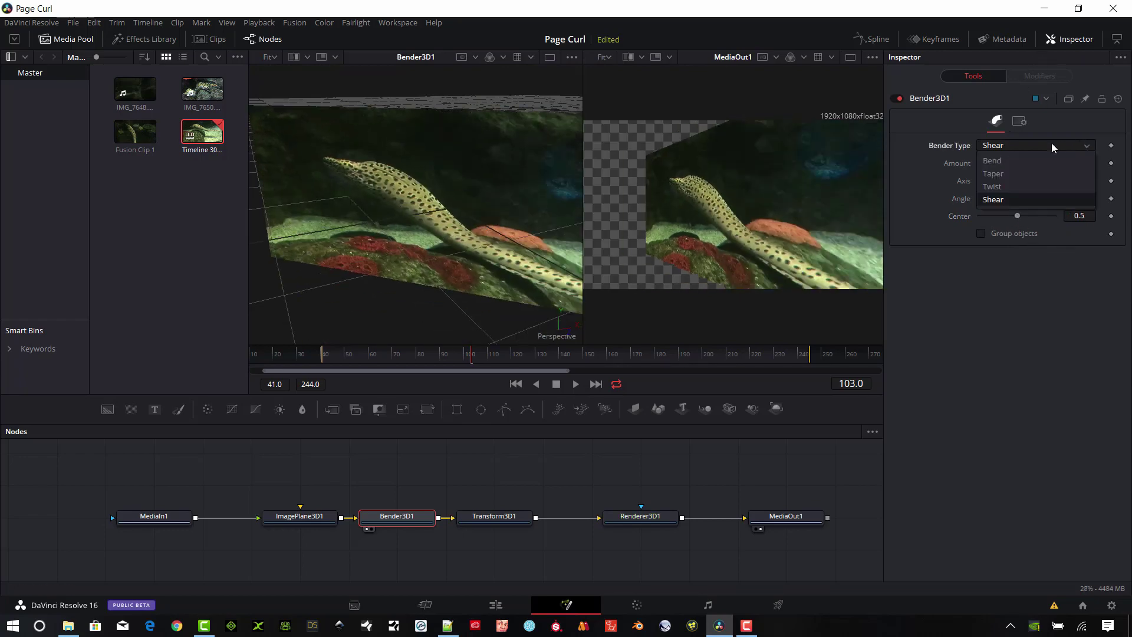
Switch back to Bend, reset Amount to 0, move Center toward 0.0, and scrub from frame one.
click(1017, 161)
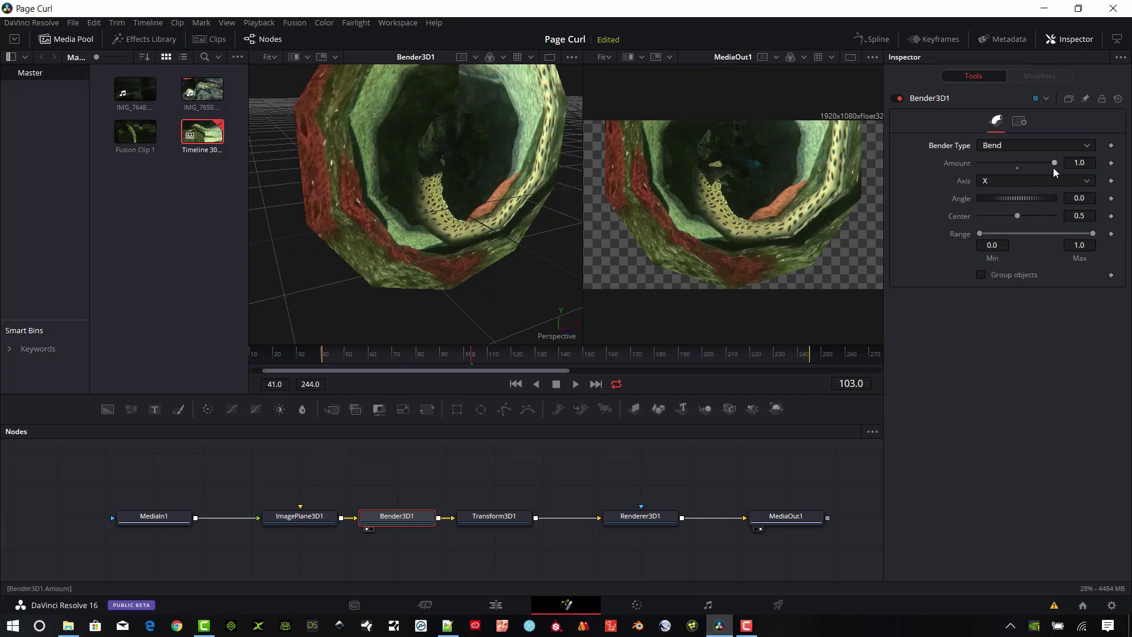
click(1018, 169)
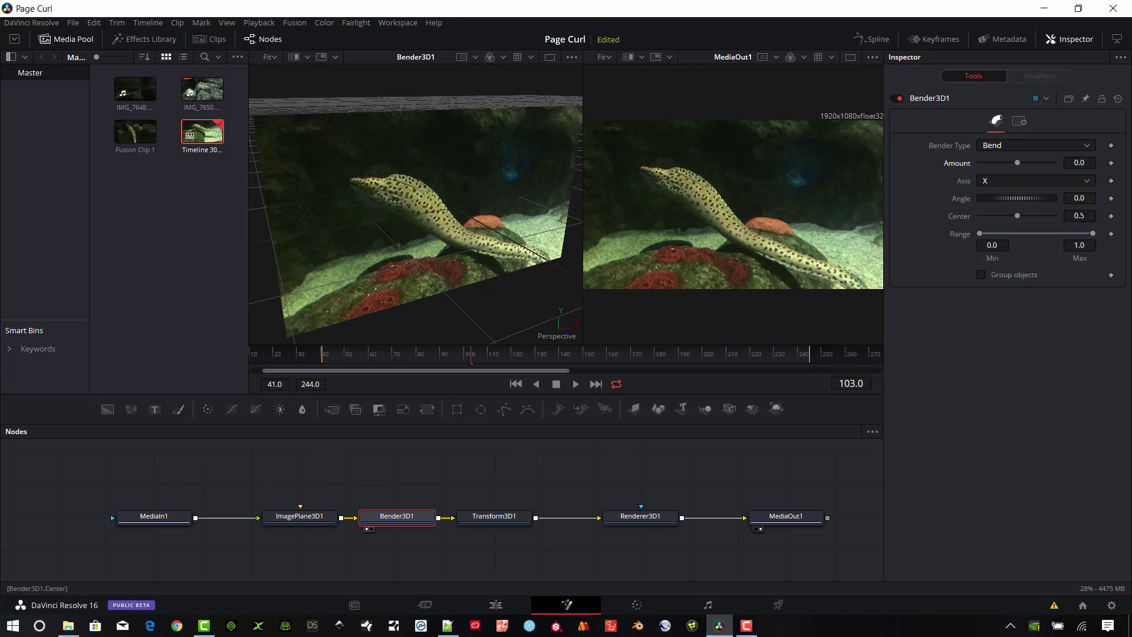
drag(1017, 215, 972, 218)
key(Home)
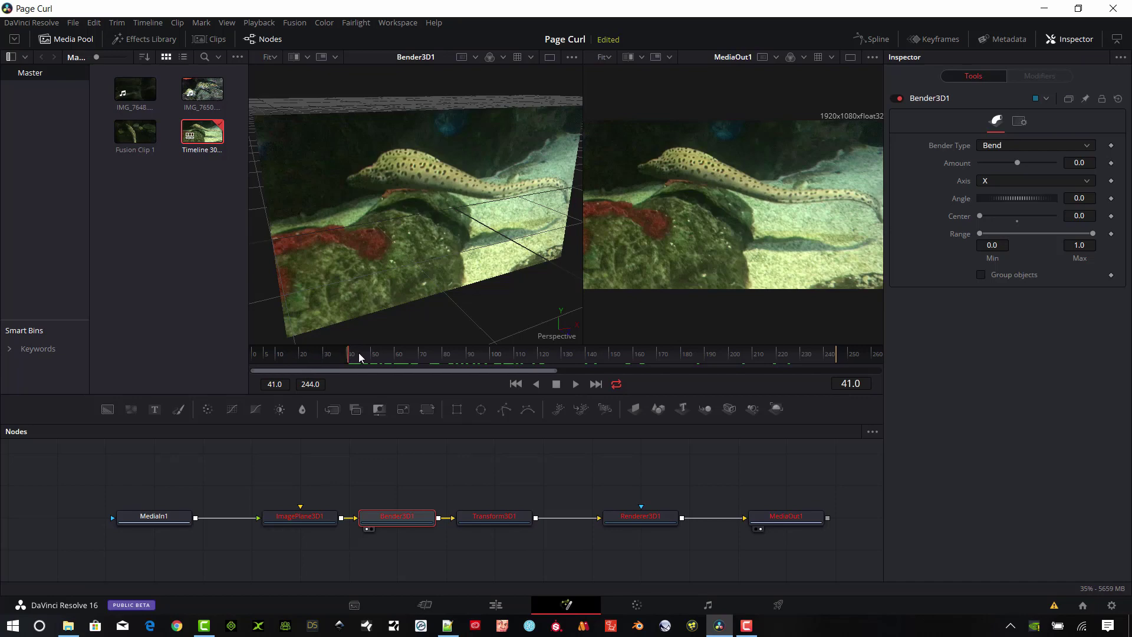
drag(349, 358, 611, 367)
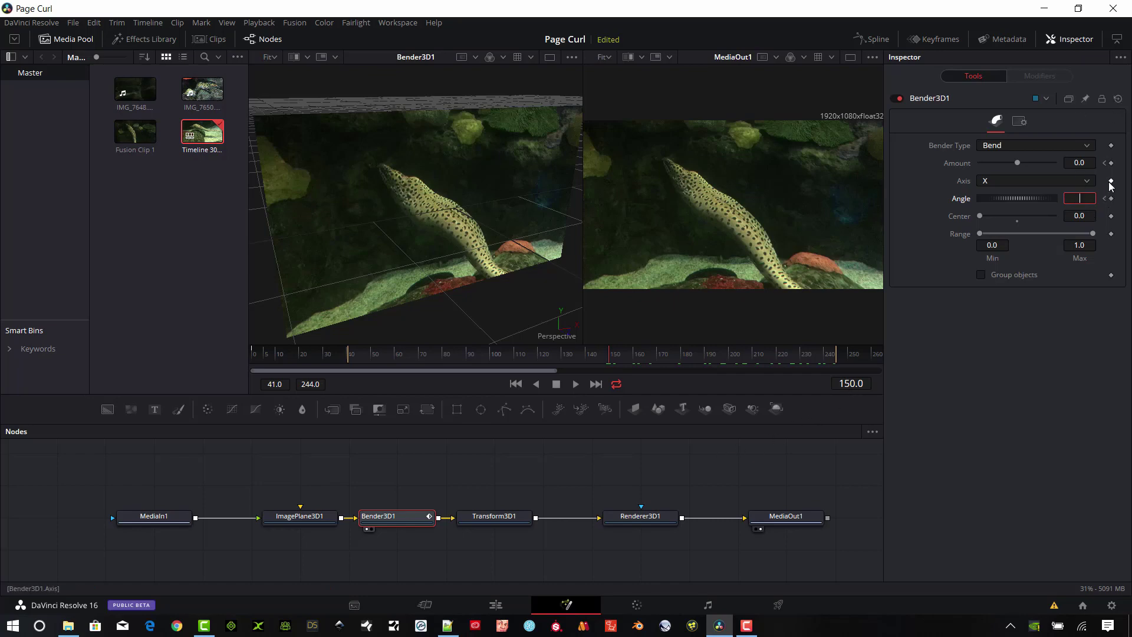
Keyframe the Angle at 1.0 and move the playhead to frame 225.
text(1)
key(Tab)
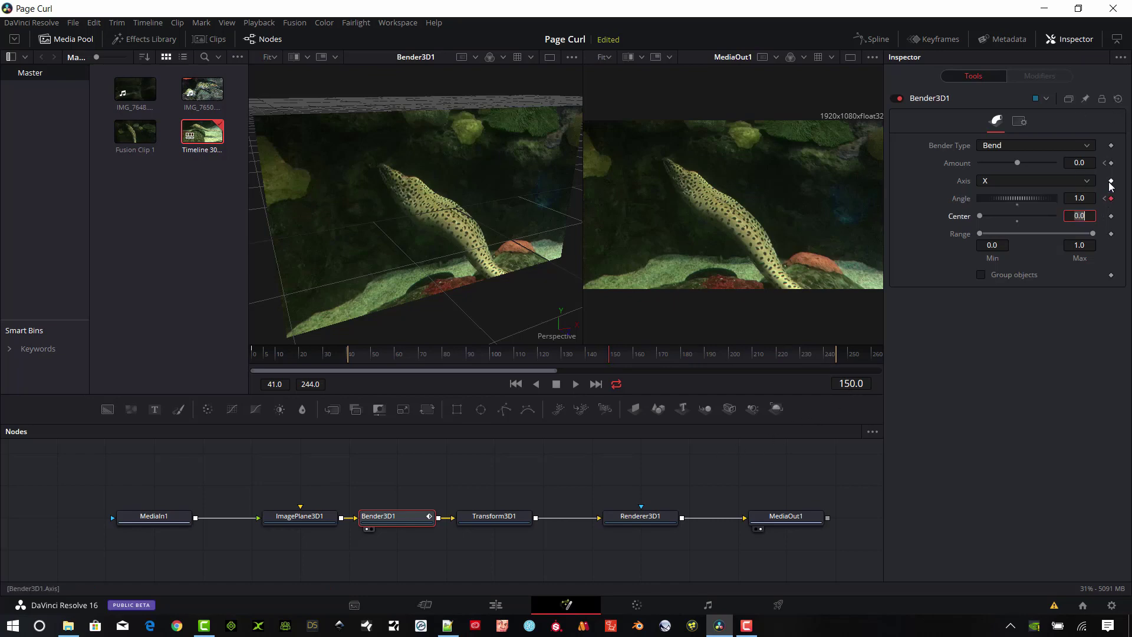
click(1083, 198)
key(Tab)
click(789, 356)
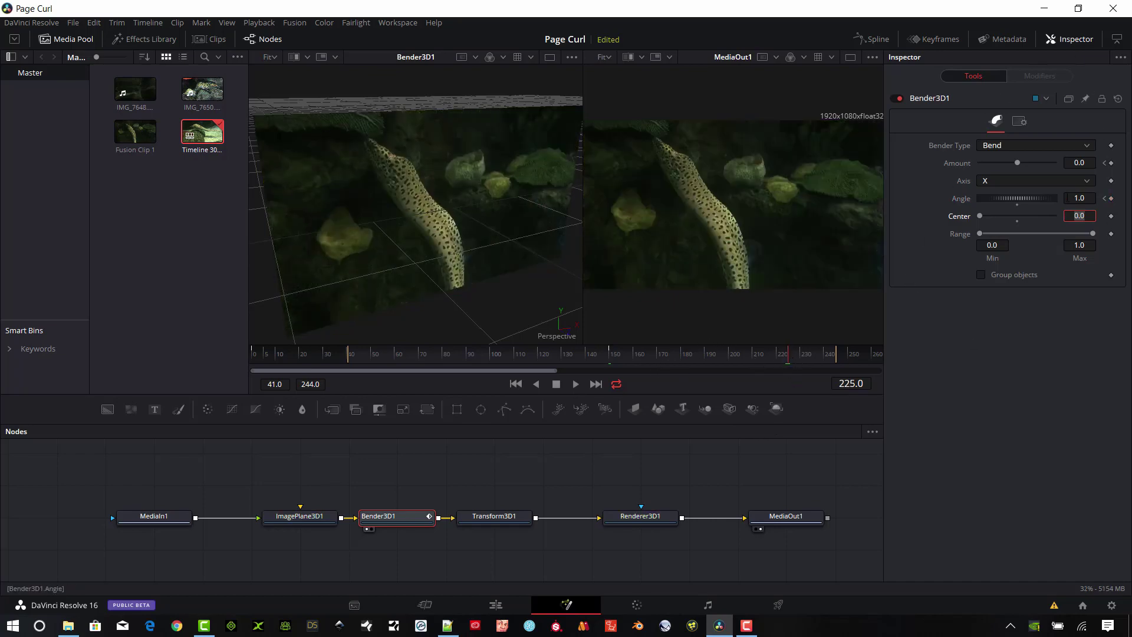
click(1026, 162)
At frame 225, set Center to 1.0 and keyframe Amount at 1.0 so the plane curls away.
mouse_move(1019, 162)
mouse_down()
mouse_move(1038, 164)
mouse_move(1025, 165)
mouse_up()
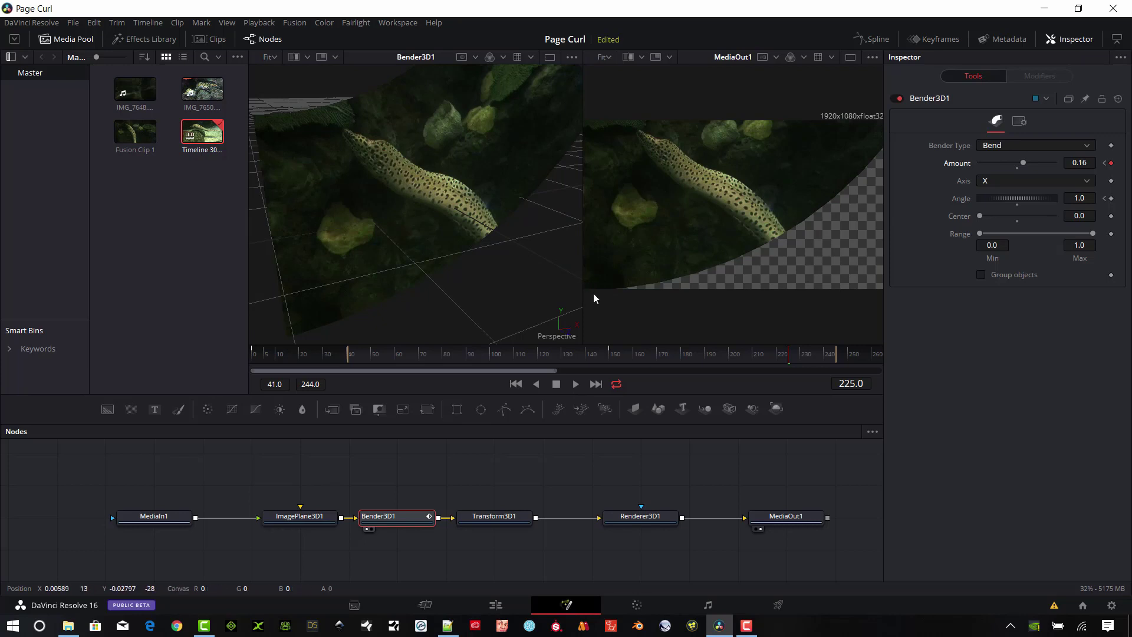
drag(1023, 165, 1018, 165)
click(1018, 170)
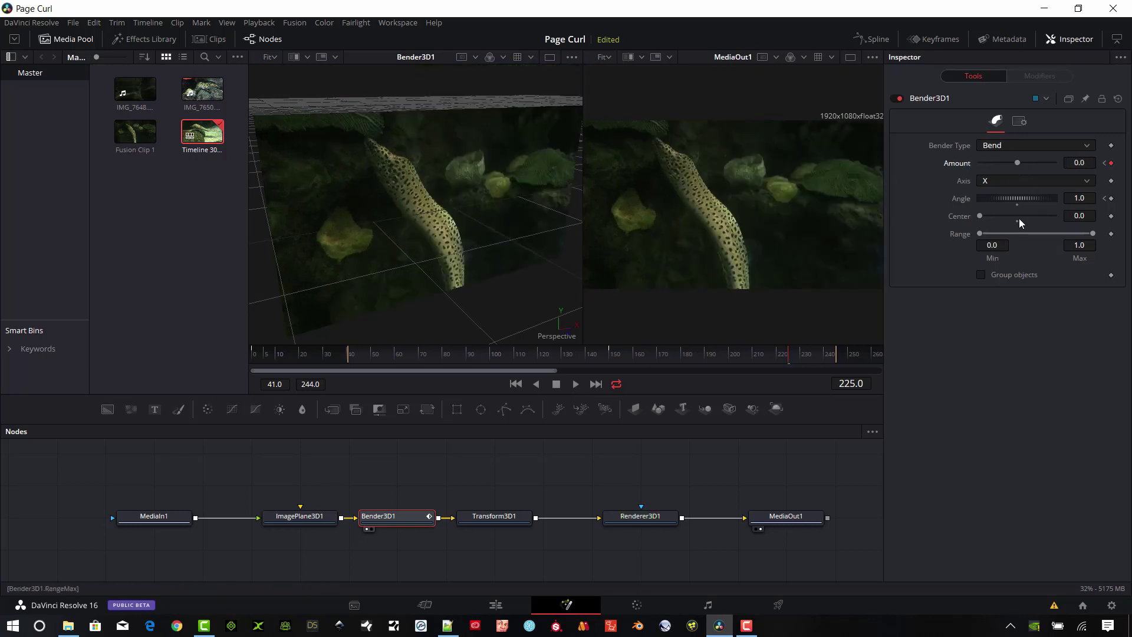
drag(988, 219, 1082, 228)
drag(1024, 165, 1020, 169)
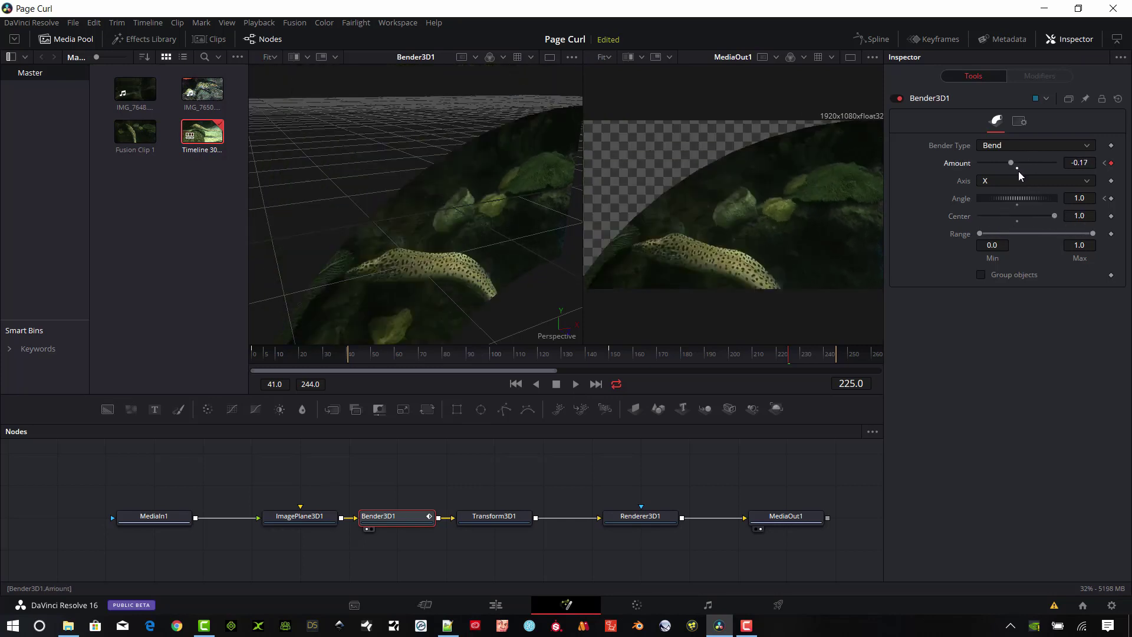
click(1017, 171)
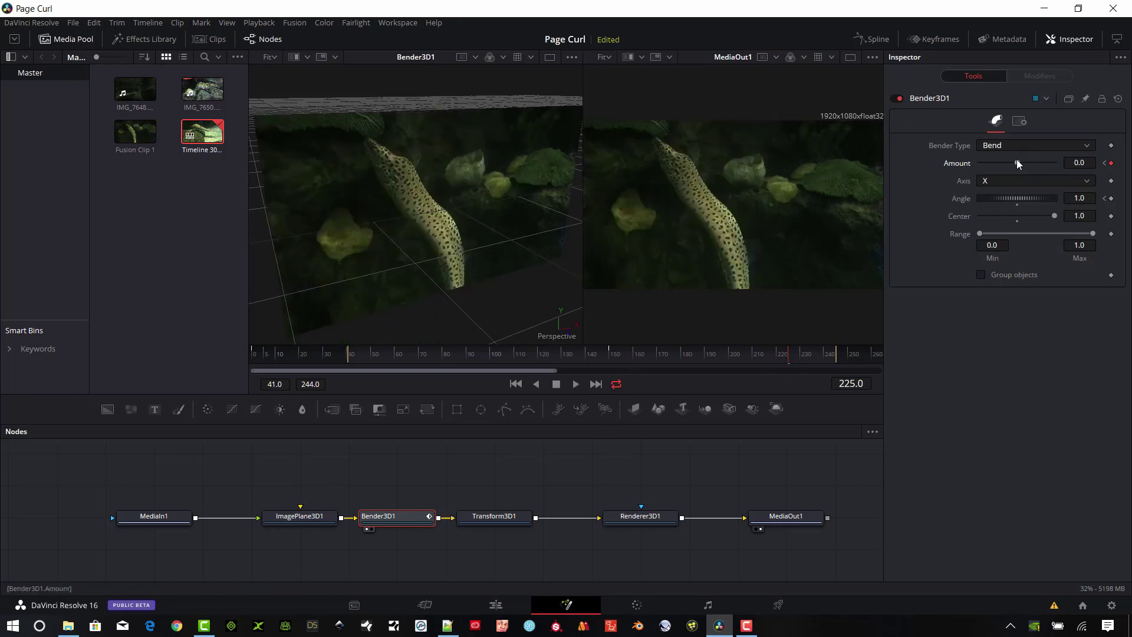
drag(1016, 159, 1060, 169)
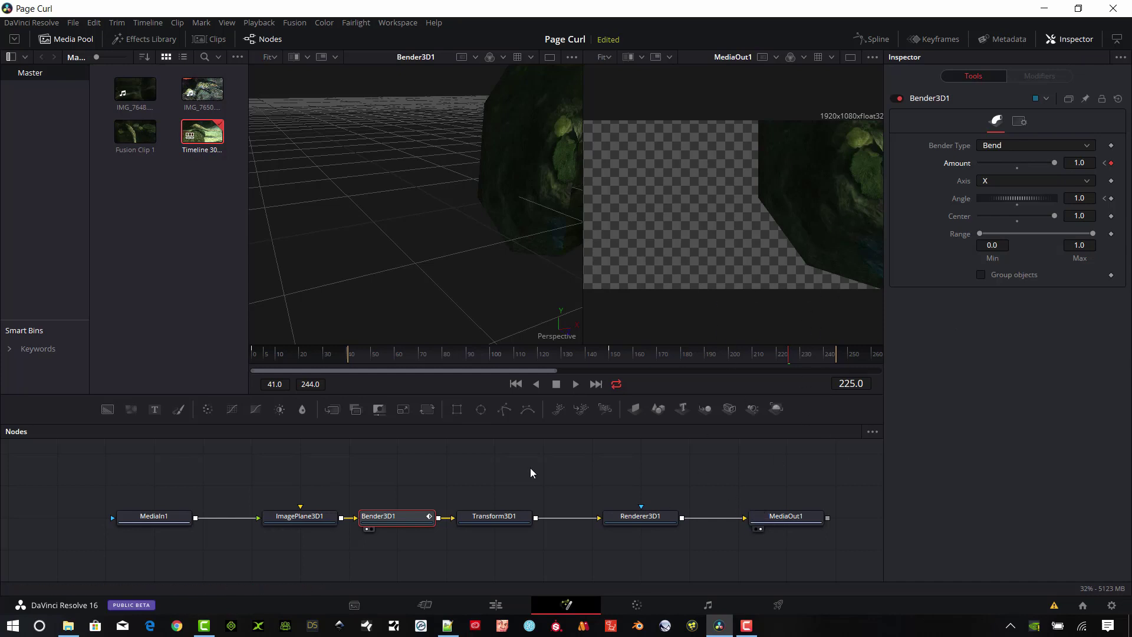
Scrub the curl on the Edit page timeline, then return to the Fusion page.
click(497, 612)
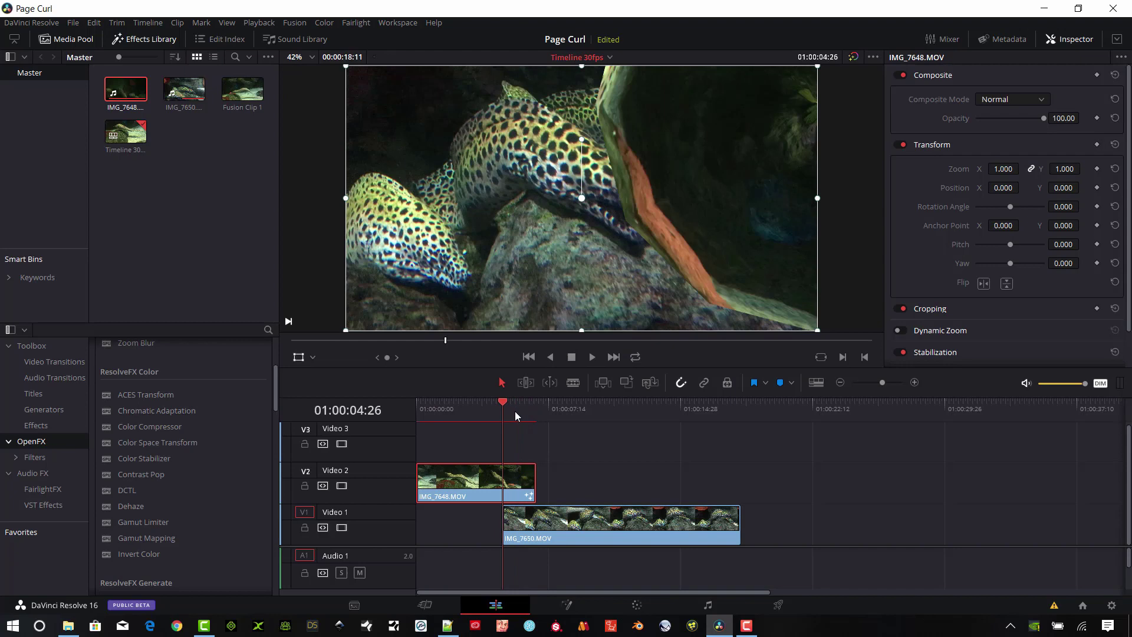
drag(515, 411, 470, 427)
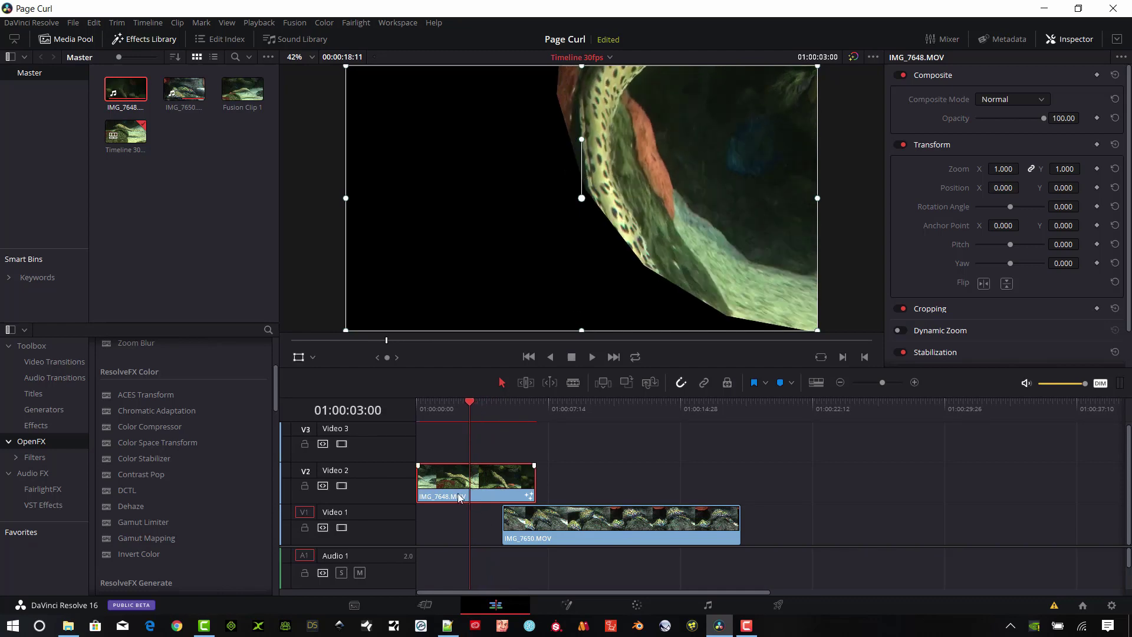
click(578, 607)
In the Keyframes view, start MediaIn1 at frame 0 instead of 41 and expand Bender3D1.
click(934, 39)
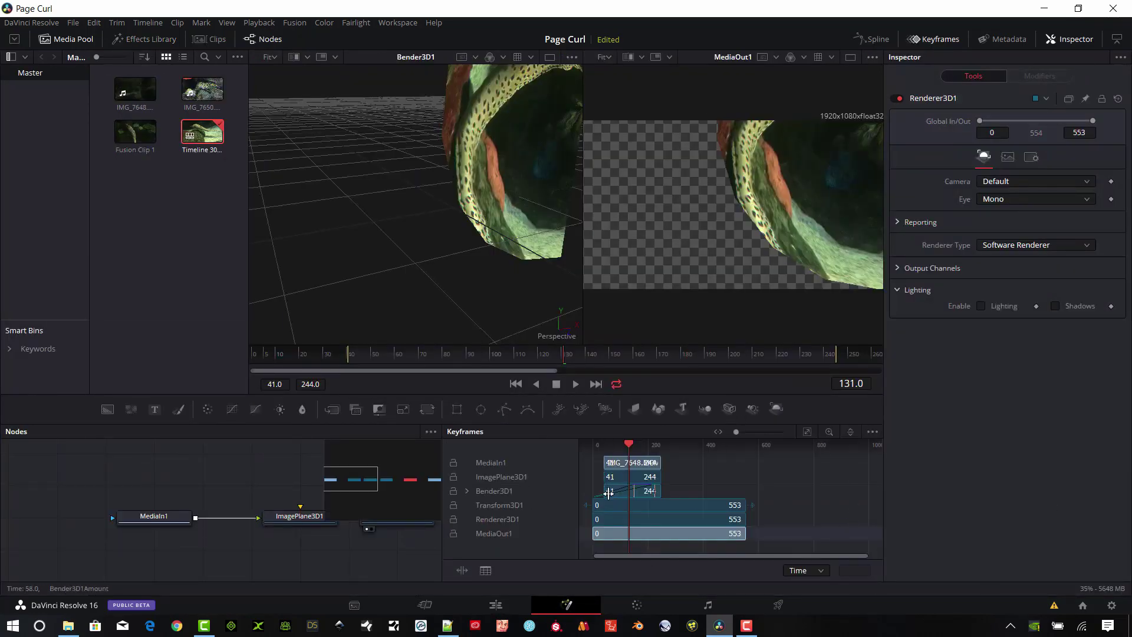
drag(604, 461, 579, 460)
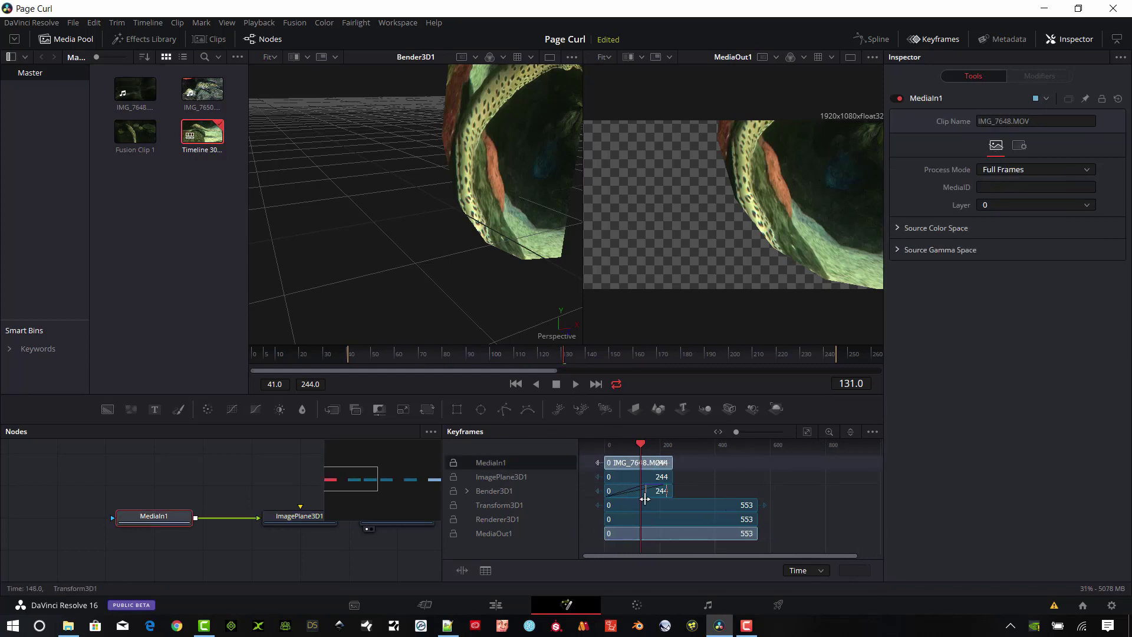
click(467, 490)
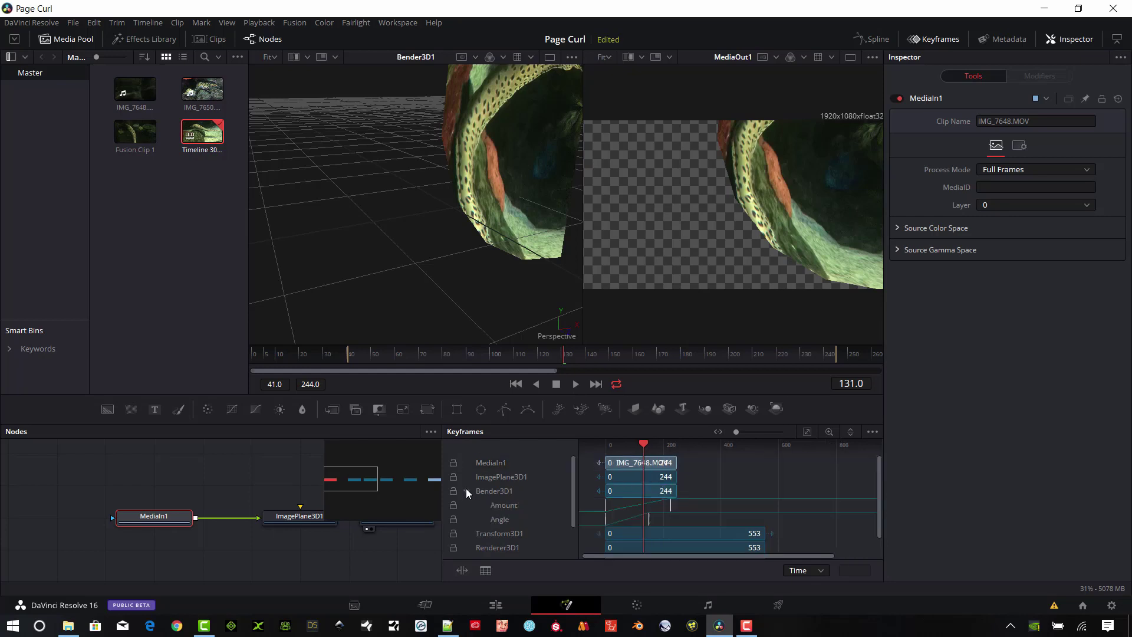
Move Bender3D1's Amount keyframes to about frames 120 and 132 and its Angle keyframe to about 228.
click(645, 524)
mouse_move(668, 510)
mouse_down()
mouse_move(646, 511)
mouse_move(671, 511)
mouse_up()
drag(644, 523, 671, 524)
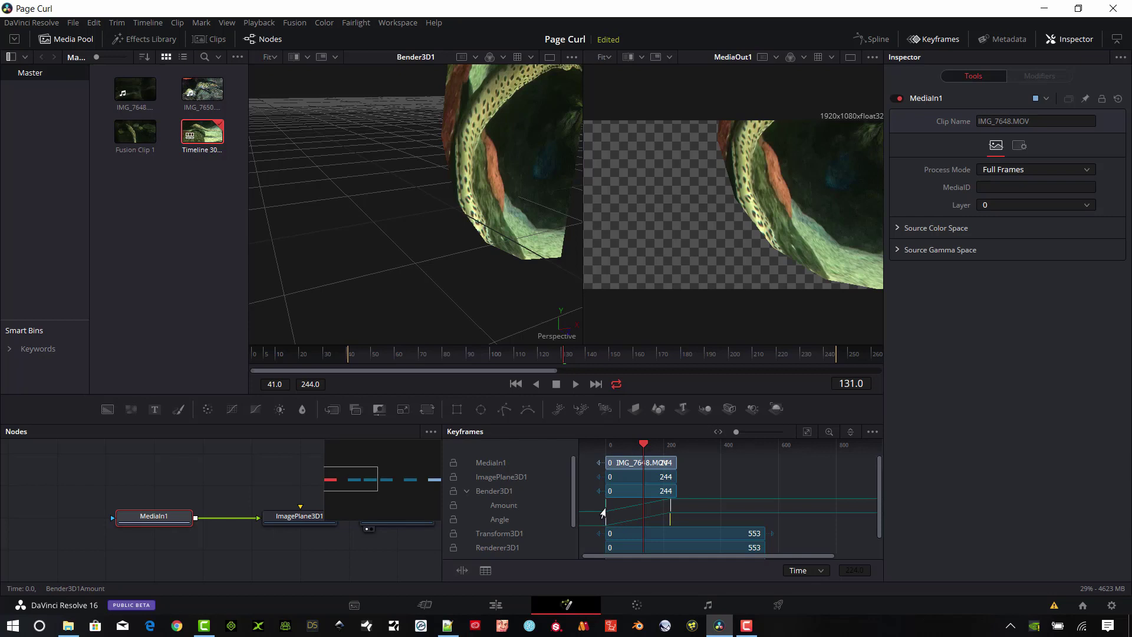
drag(603, 510, 638, 527)
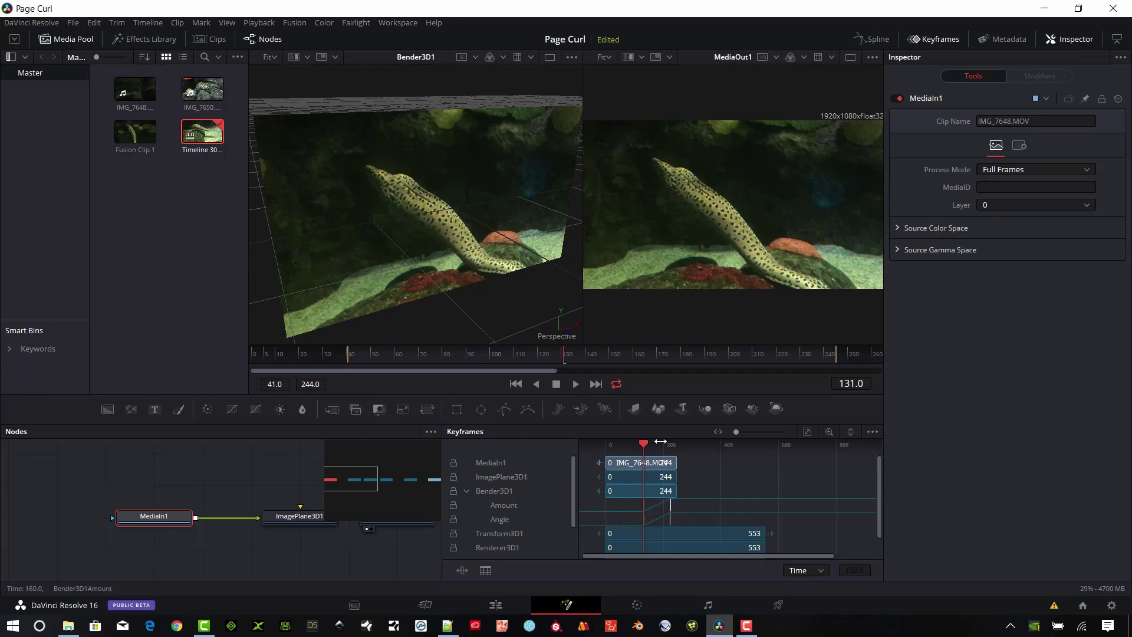
mouse_move(643, 448)
mouse_down()
mouse_move(611, 455)
mouse_move(653, 465)
mouse_up()
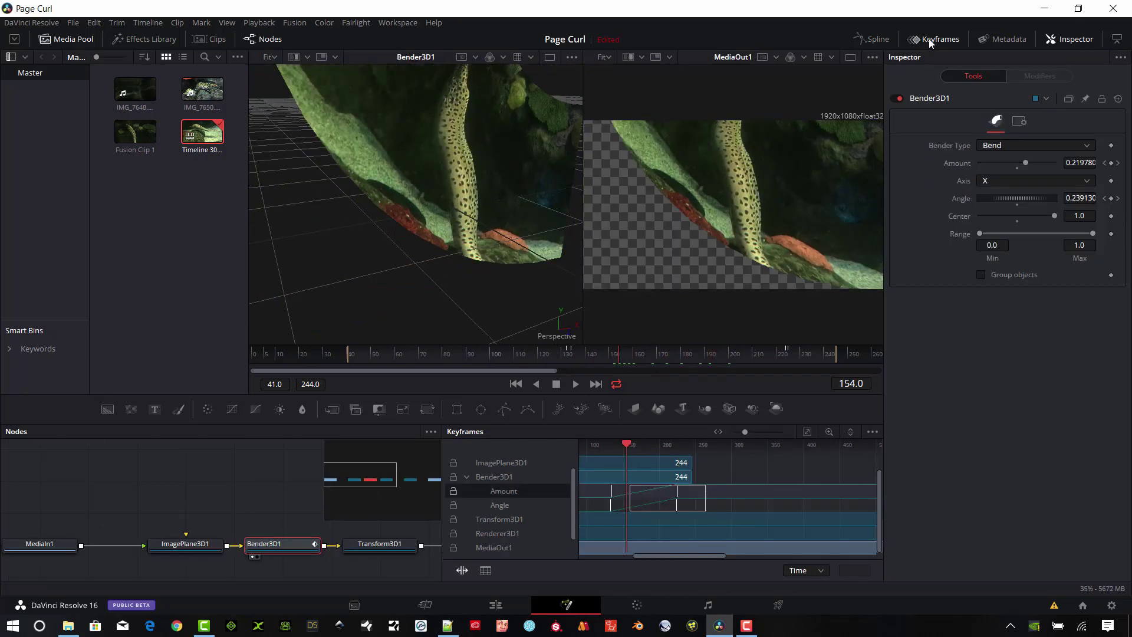
click(930, 42)
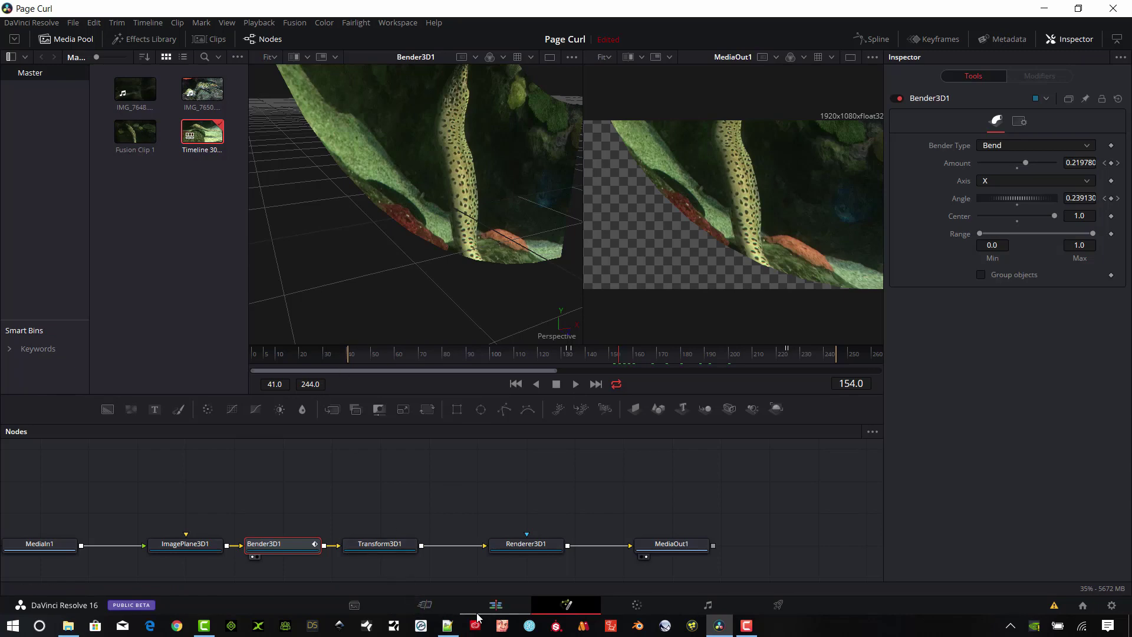
click(495, 608)
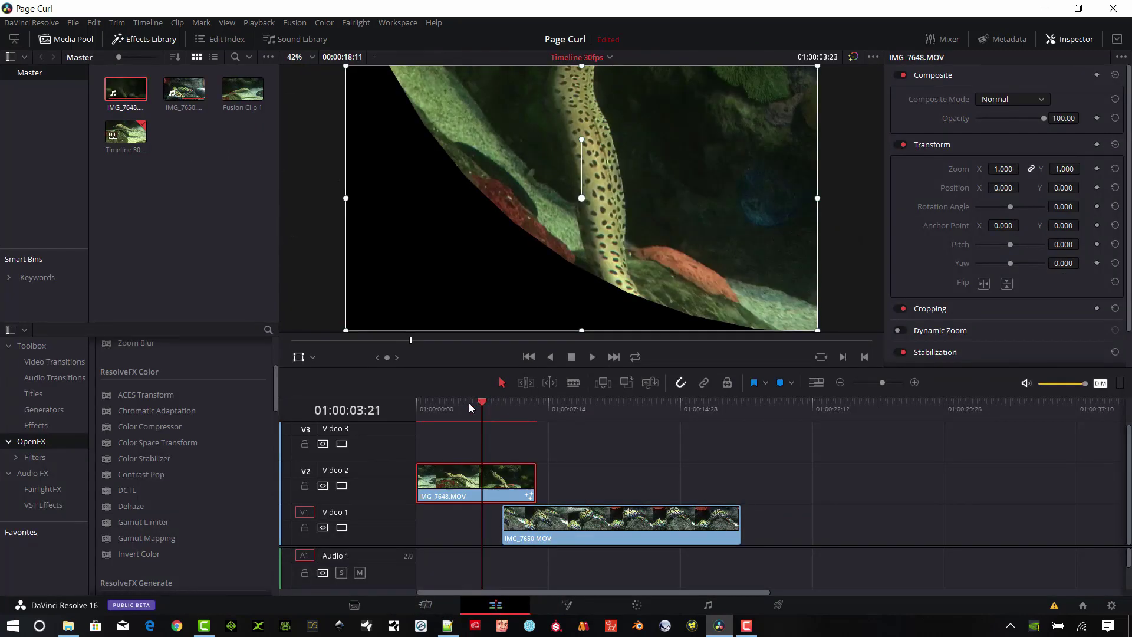
click(477, 409)
drag(477, 409, 494, 425)
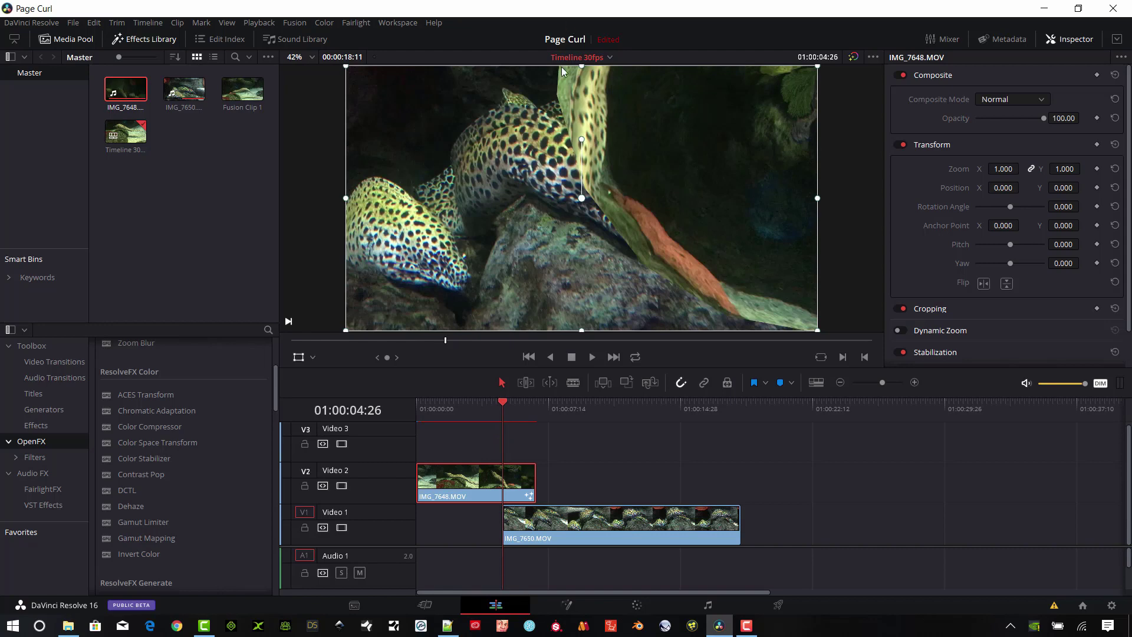
drag(505, 402, 448, 417)
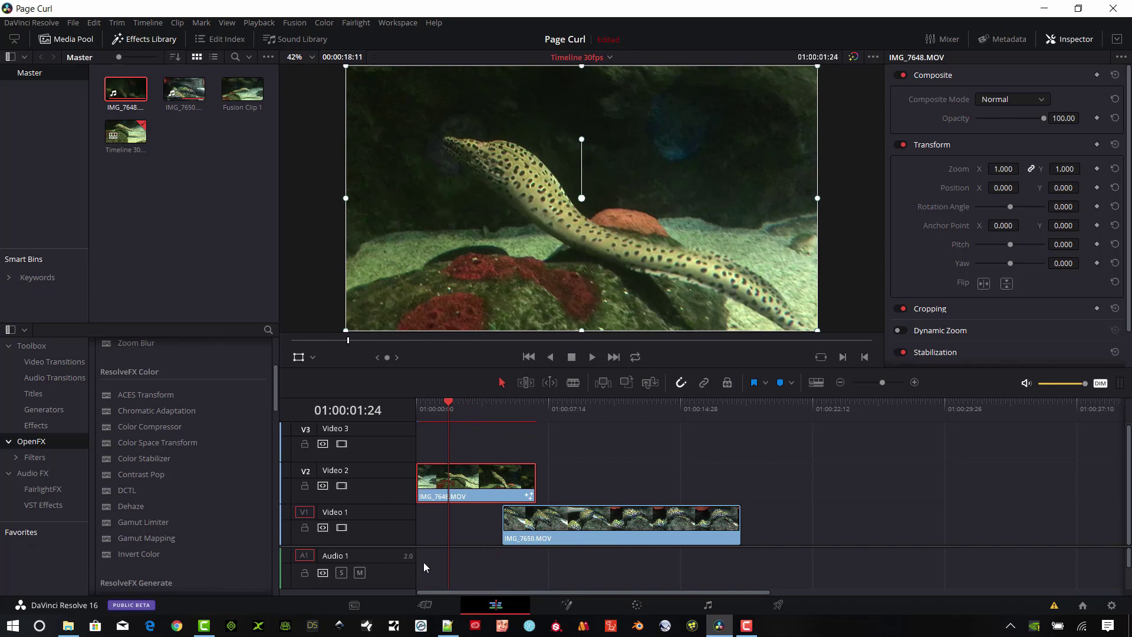
click(565, 606)
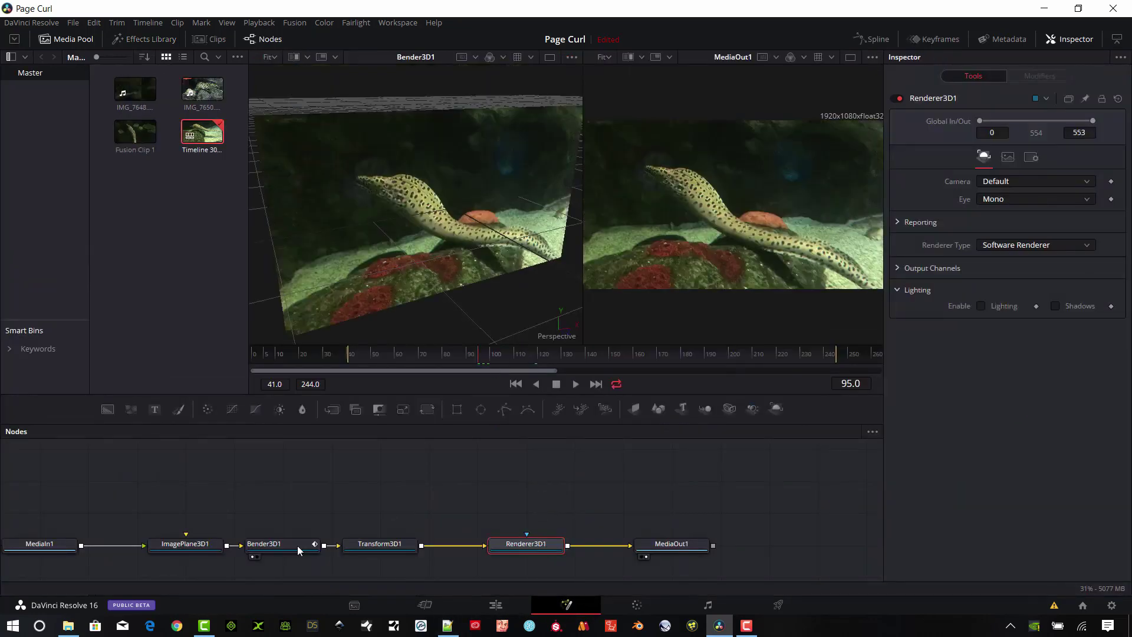
Select Transform3D1 and move the playhead to about frame 132, where bending starts.
click(511, 273)
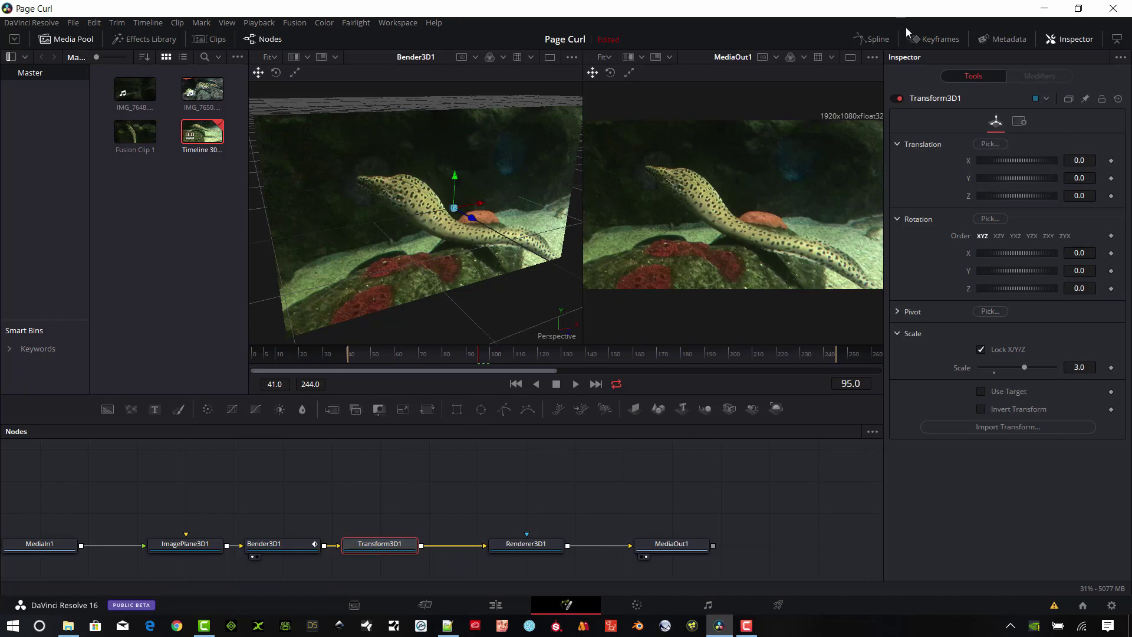
click(937, 39)
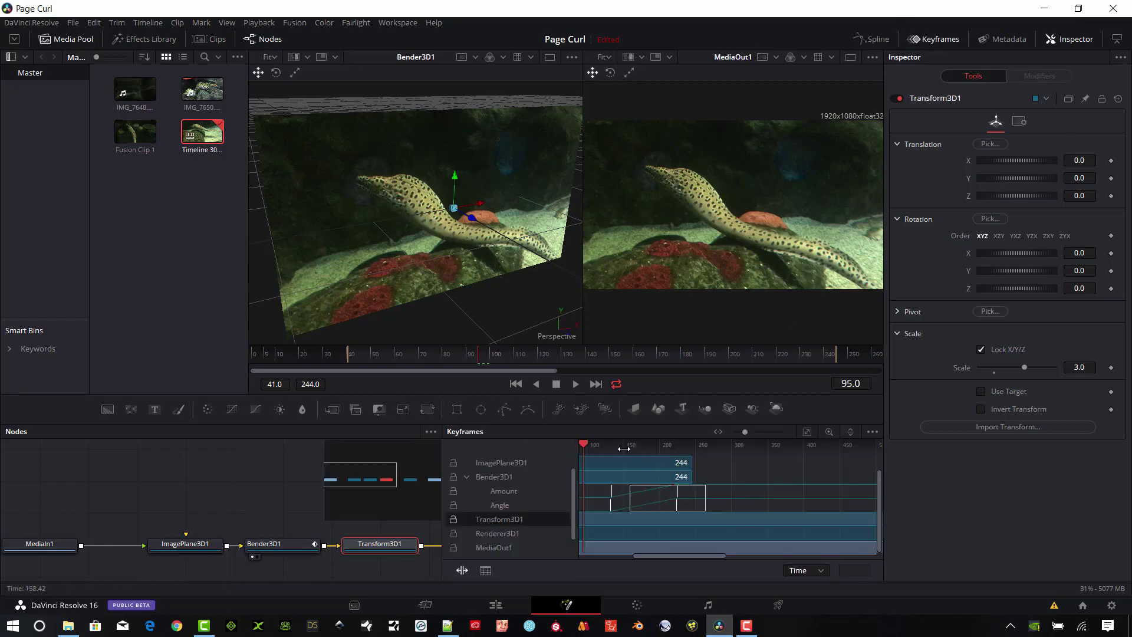
drag(586, 443, 611, 447)
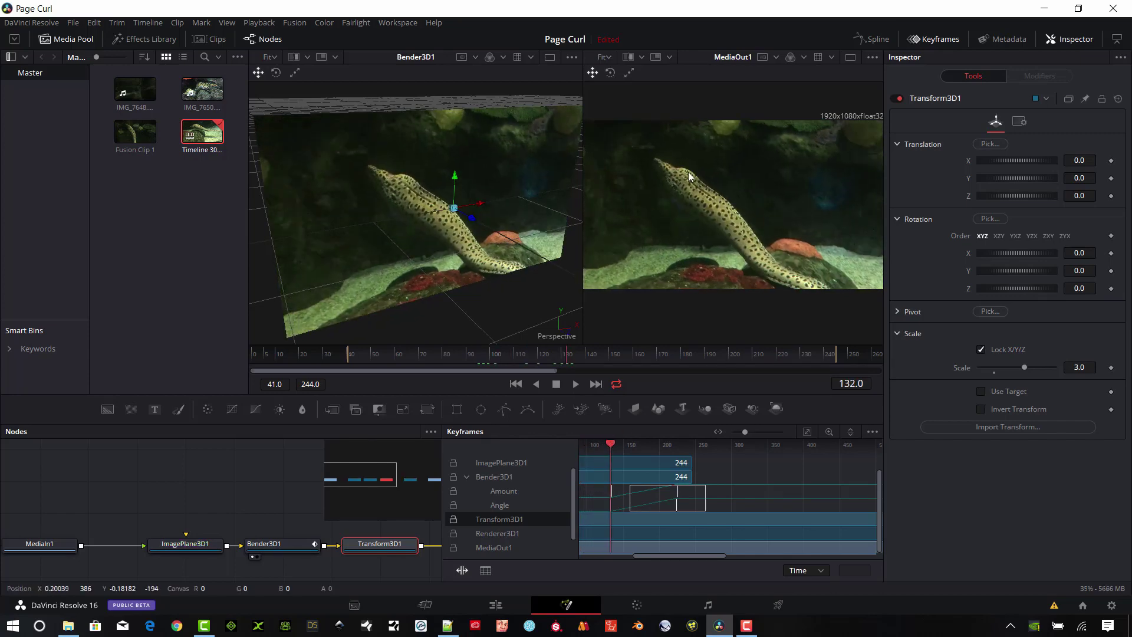
click(937, 40)
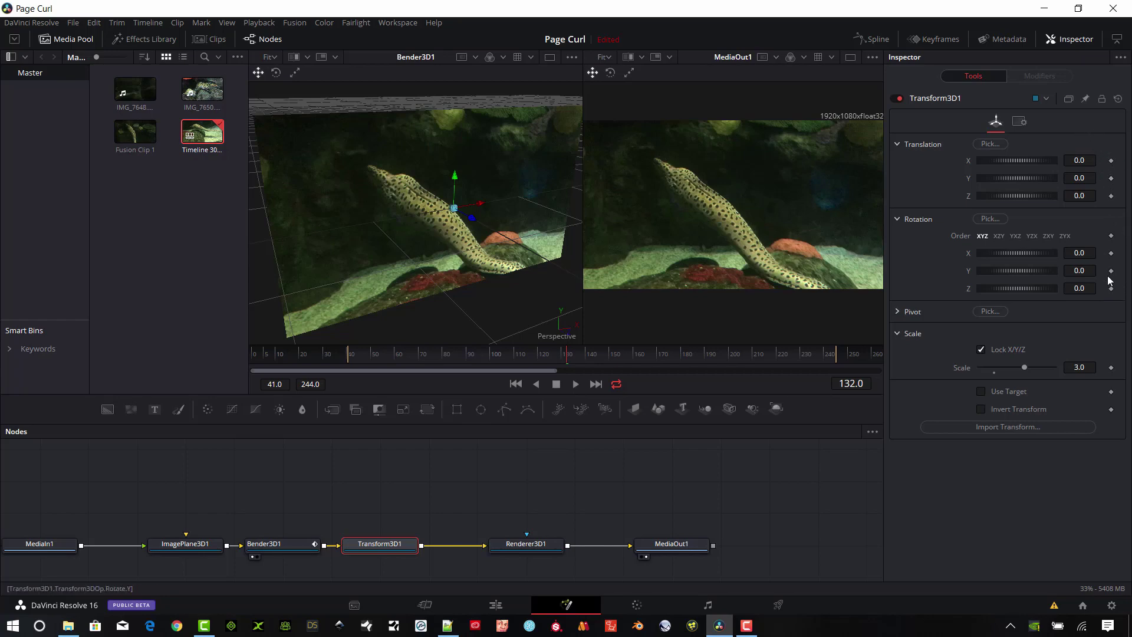
Keyframe Transform3D1's rotation X and Z and translation X, Y and Z at 0.0.
click(1112, 253)
click(1111, 288)
click(1111, 195)
click(1112, 178)
click(1112, 160)
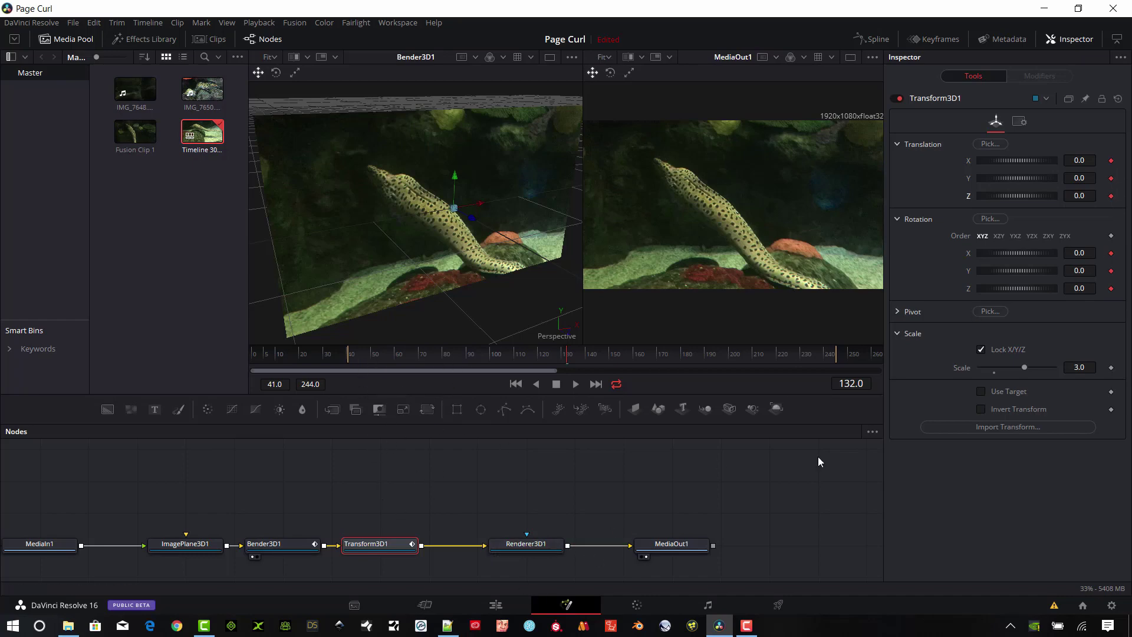
At frame 225, lift the page forward by setting Transform3D1 Translation Z to 1.88.
click(934, 39)
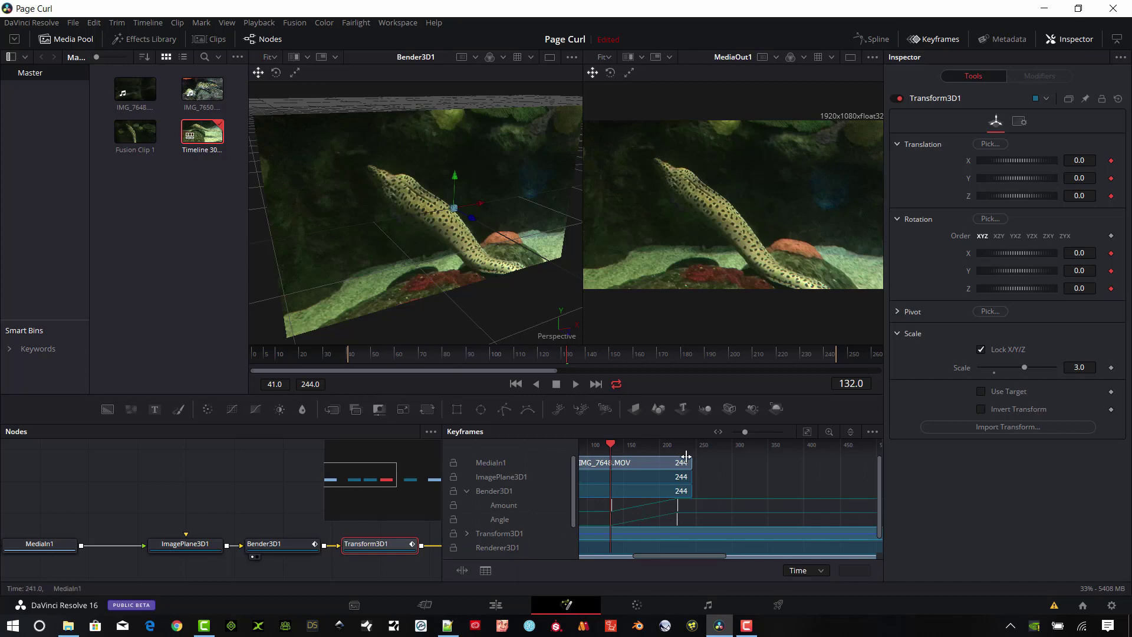
drag(610, 444, 678, 446)
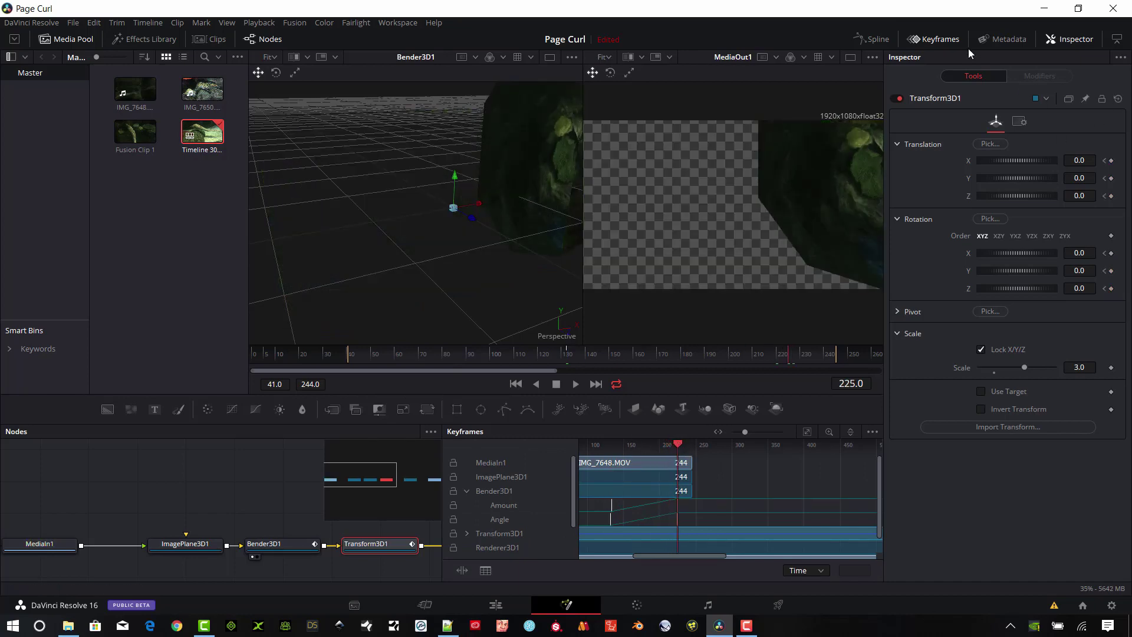
click(943, 40)
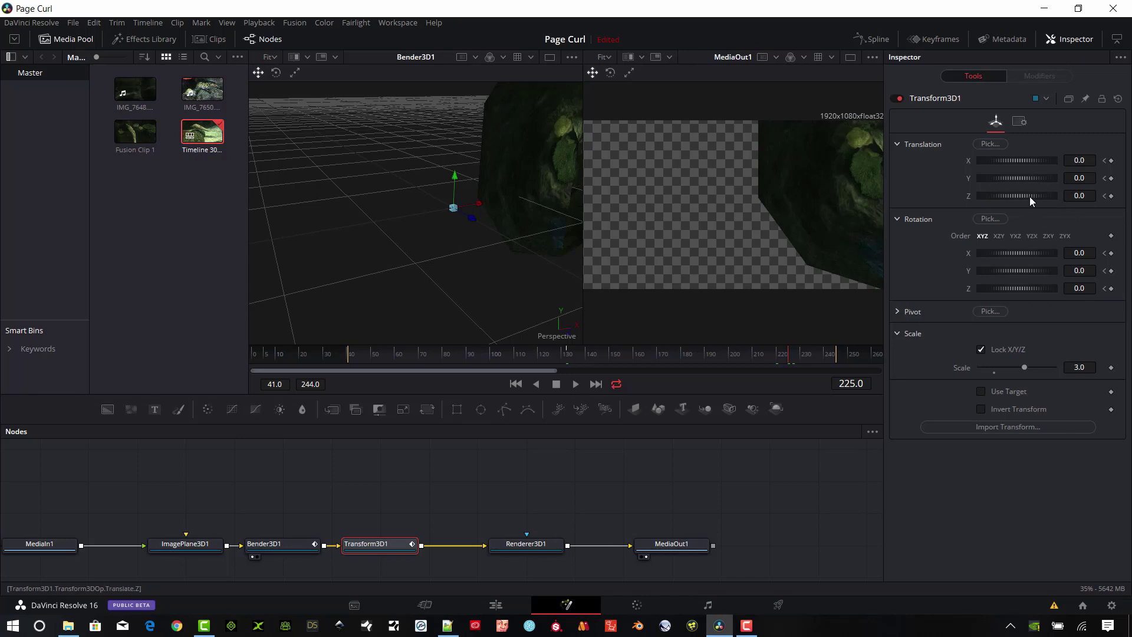
drag(1024, 195, 1025, 198)
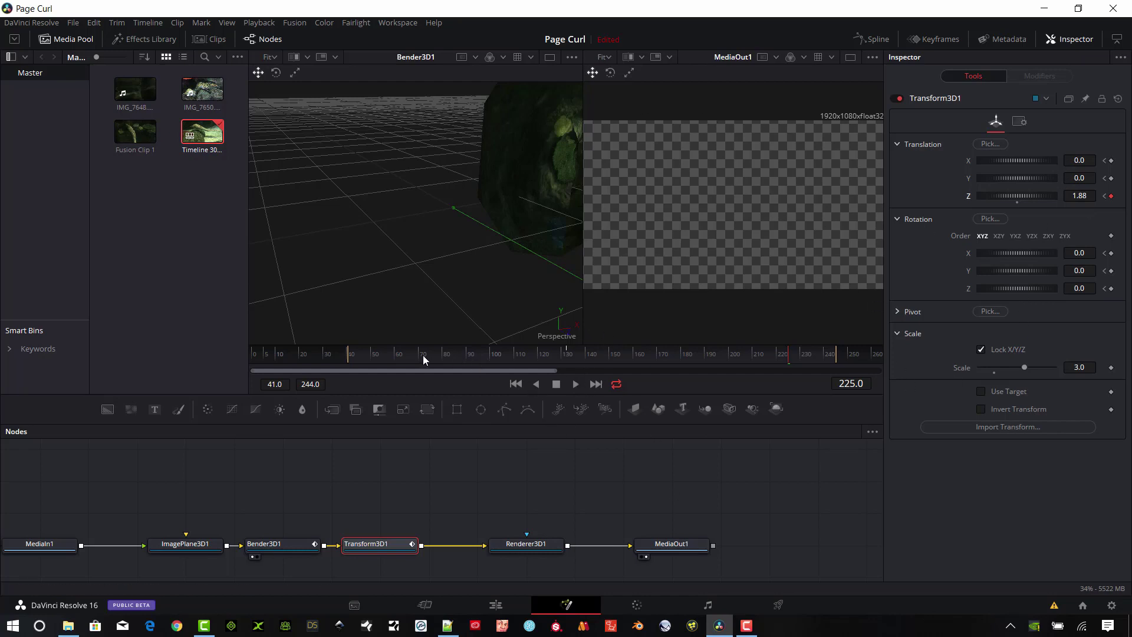
Mid-curl, set Rotation Y to 26.1 and Translation X to about 0.23, then review the curl.
drag(717, 355, 645, 357)
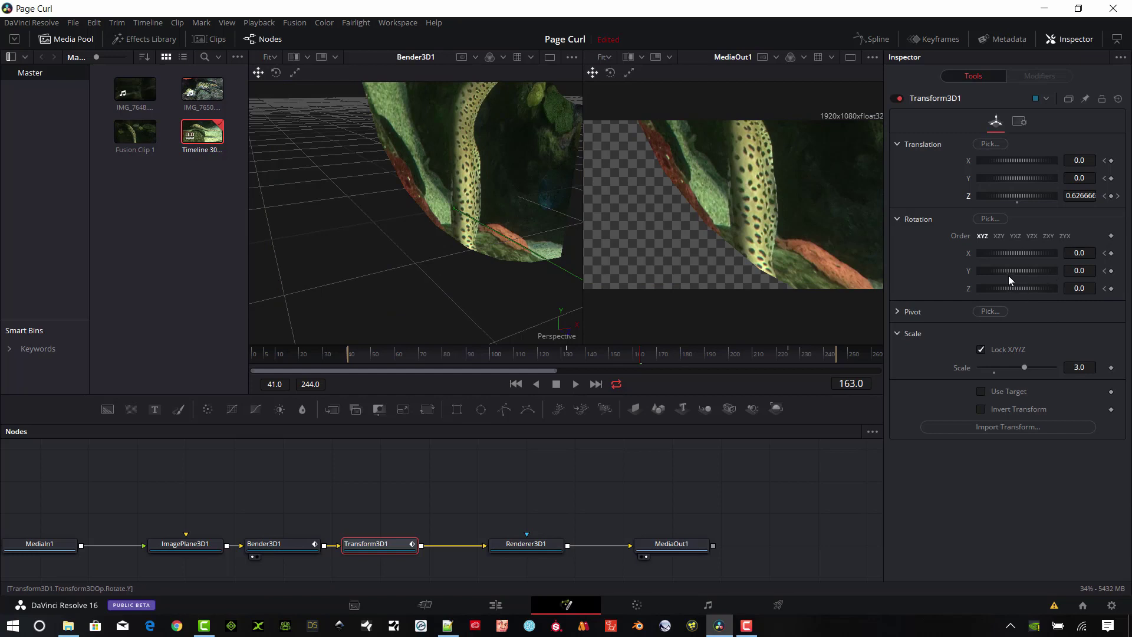
mouse_move(1003, 286)
mouse_down()
mouse_move(1021, 272)
mouse_move(1010, 273)
mouse_up()
key(ctrl+z)
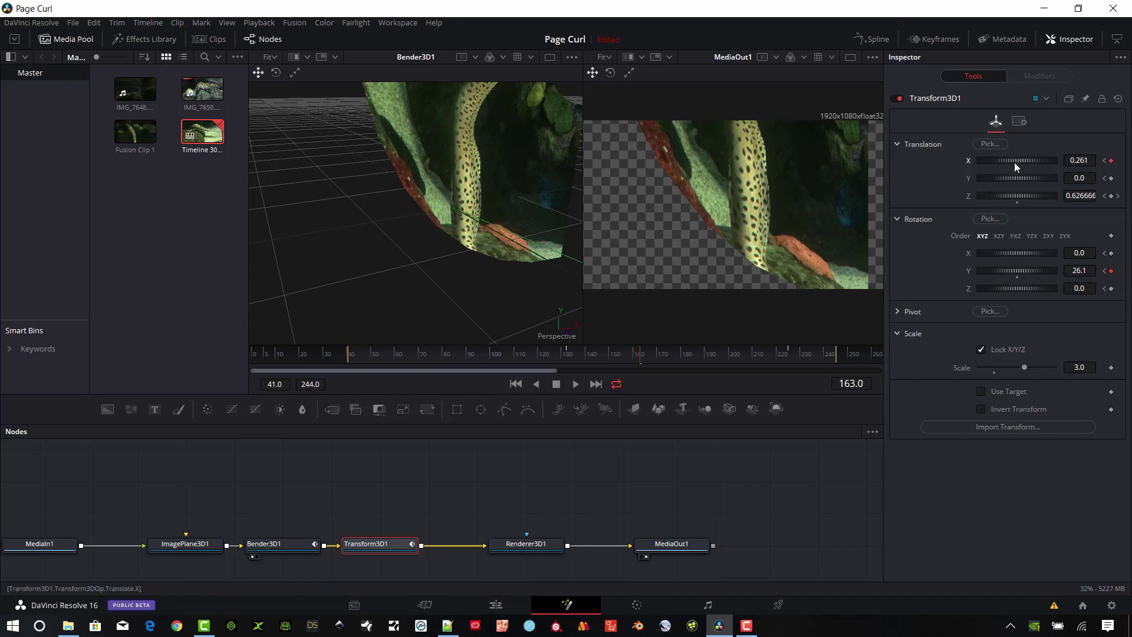
drag(1014, 166, 1013, 164)
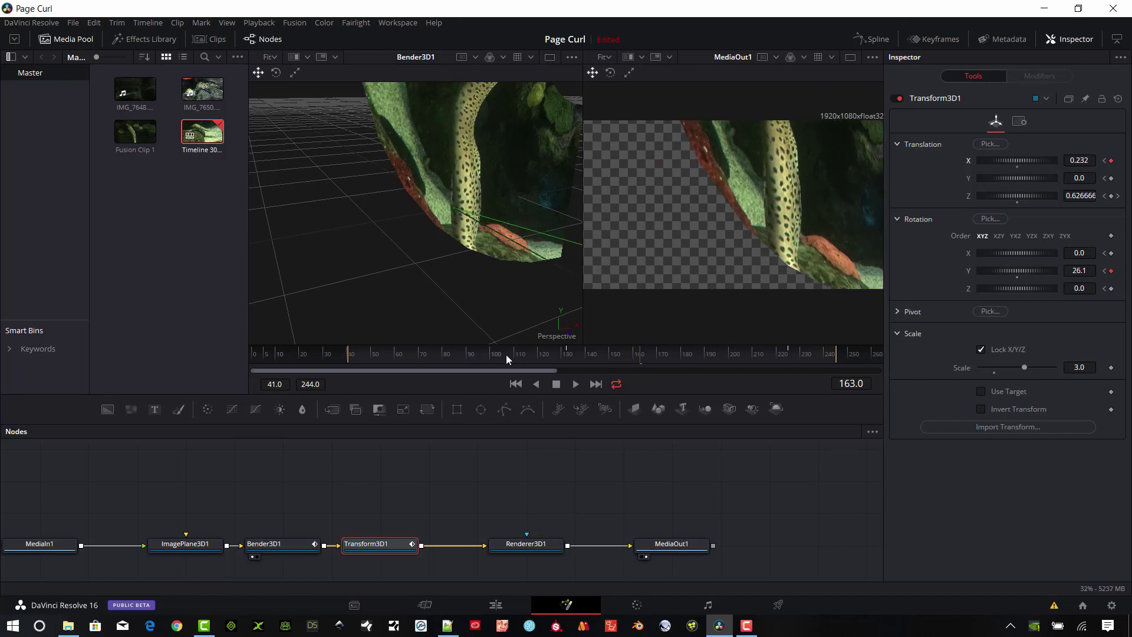
click(541, 358)
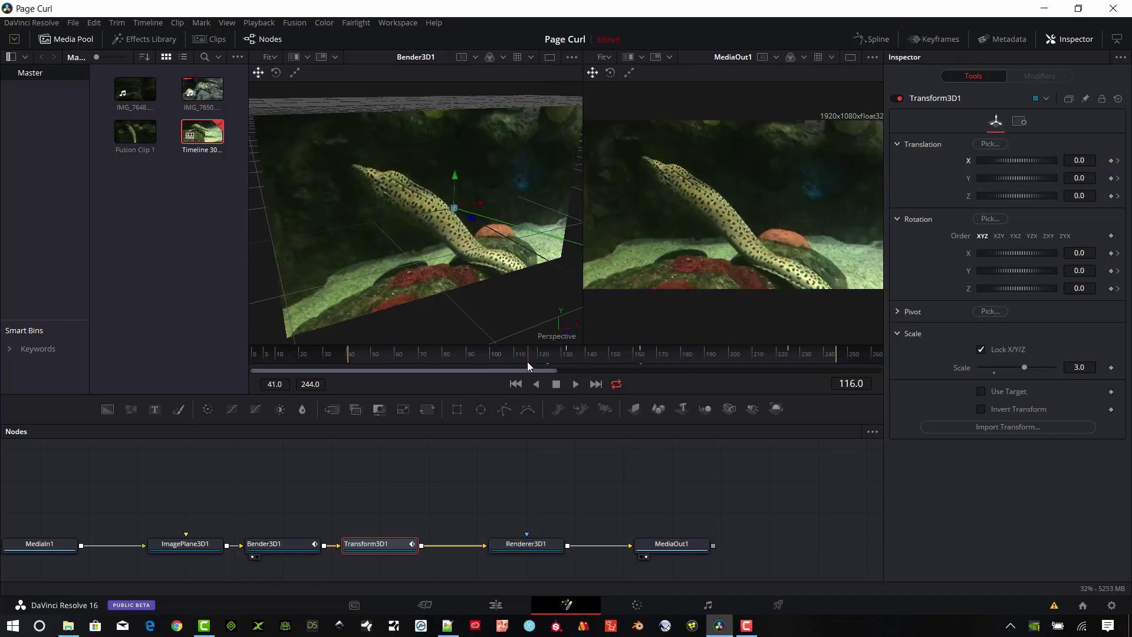
mouse_move(557, 362)
mouse_down()
mouse_move(602, 360)
mouse_move(680, 386)
mouse_move(769, 379)
mouse_move(543, 358)
mouse_move(544, 347)
mouse_up()
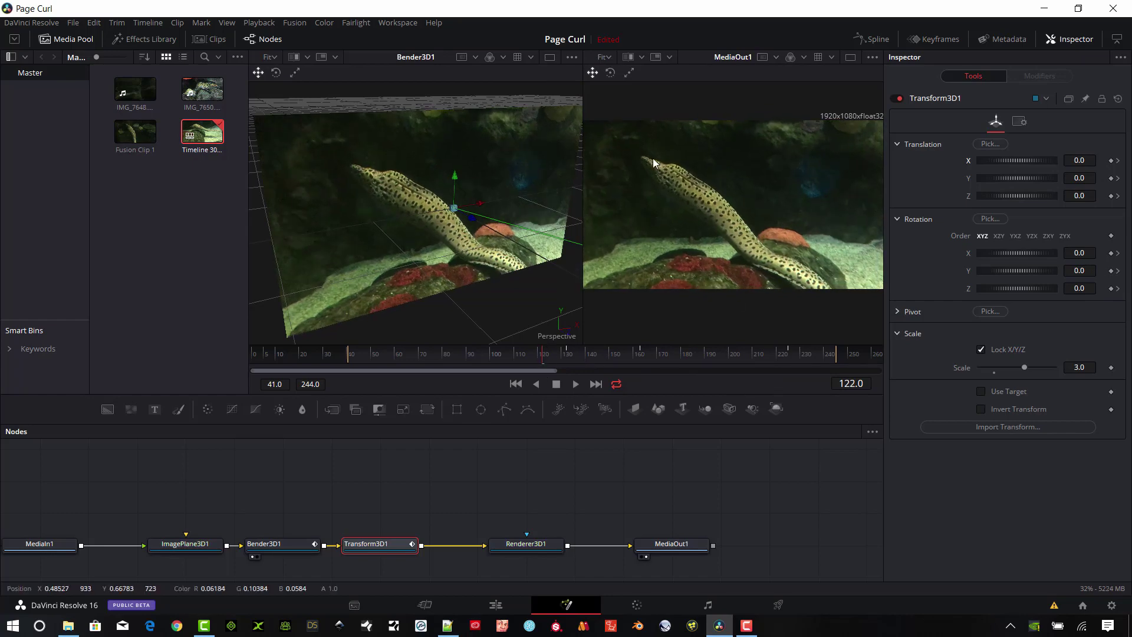
On the Edit page, scrub the transition and step back to 01:00:03:03, where the curl ends.
click(514, 602)
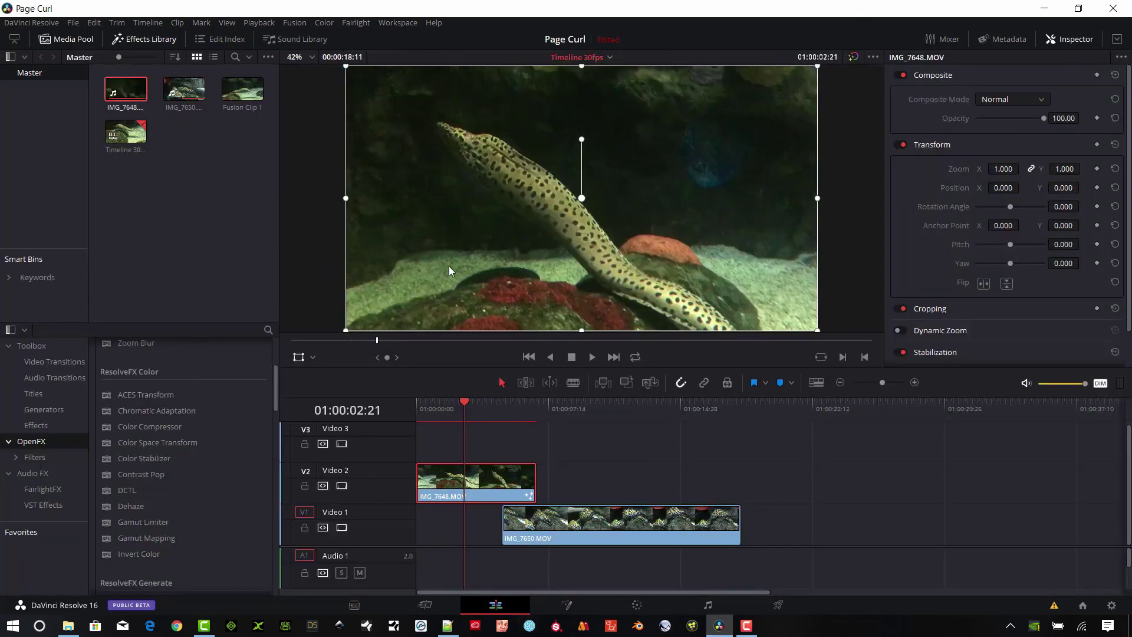
click(313, 358)
click(336, 376)
drag(460, 406, 473, 433)
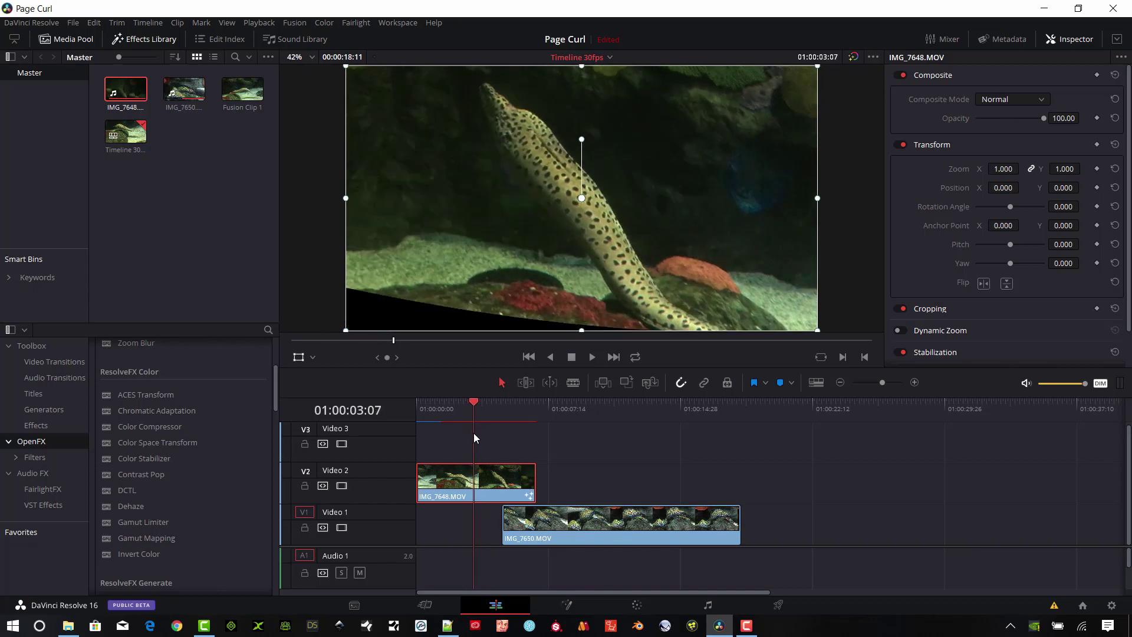
key(Left)
key(Left)
key(Left)
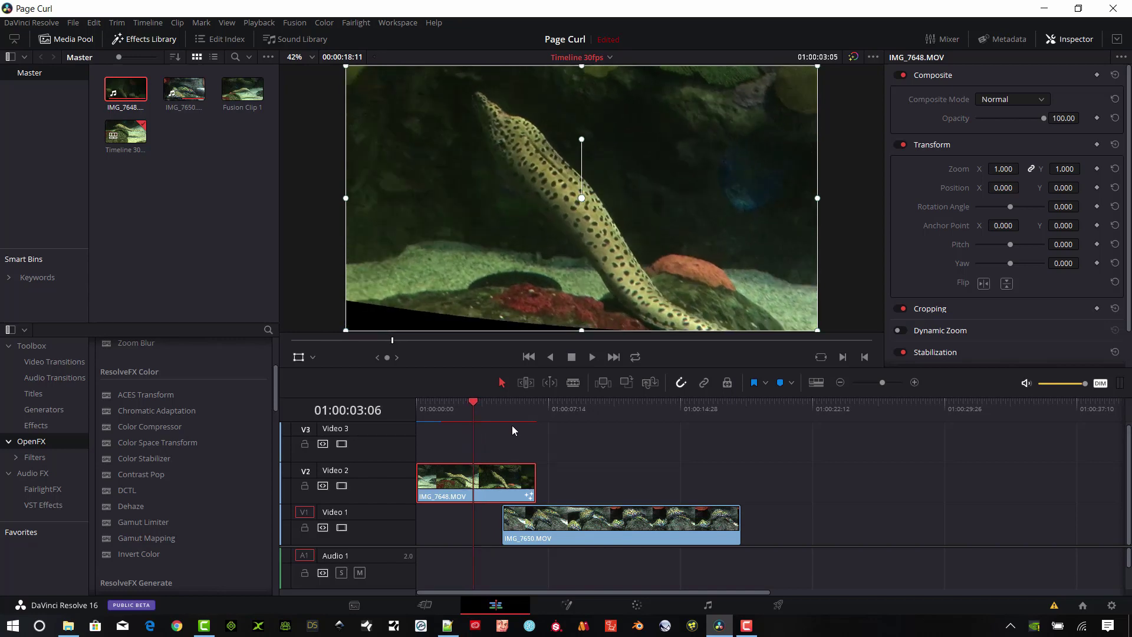
key(Left)
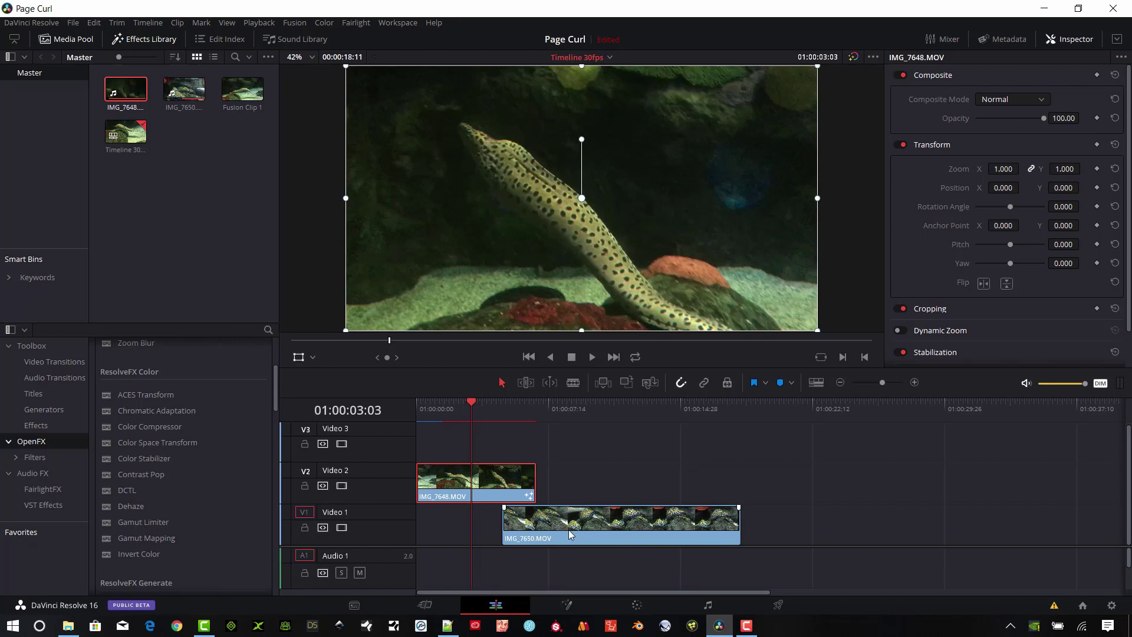
Slide IMG_7650.MOV on Video 1 to start at 01:00:03:03 and preview the transition.
drag(553, 538, 534, 543)
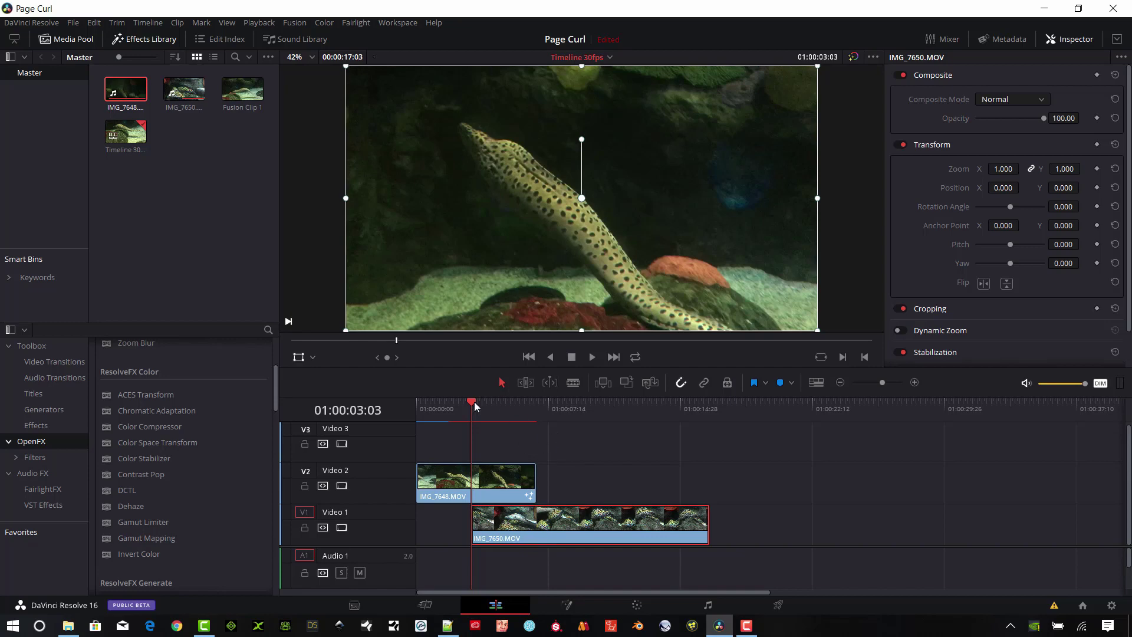
drag(474, 402, 529, 477)
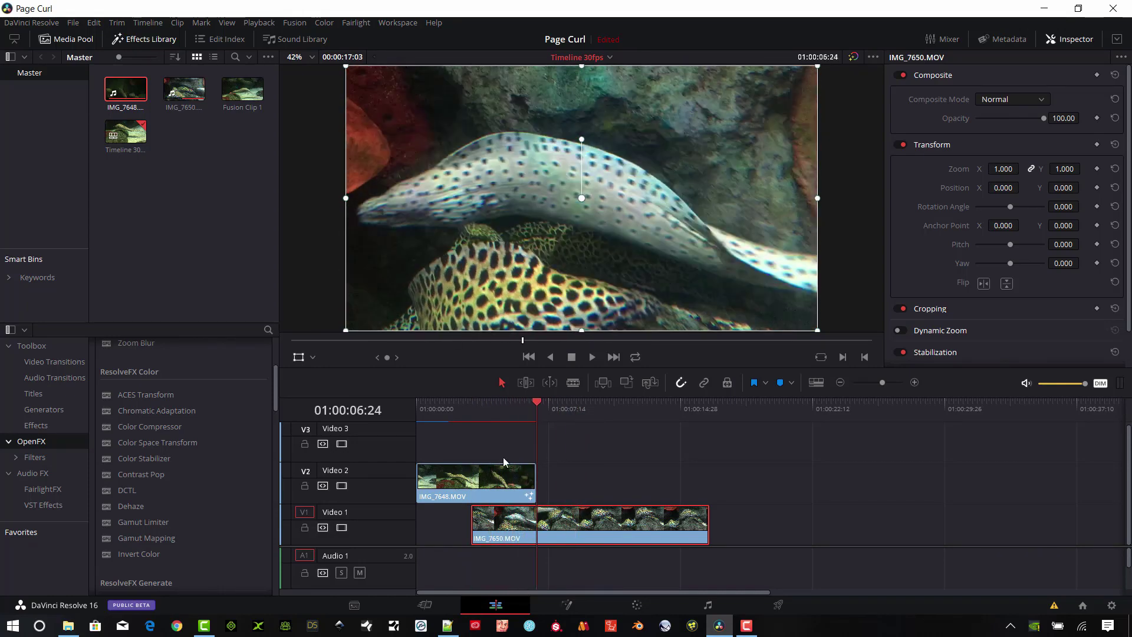